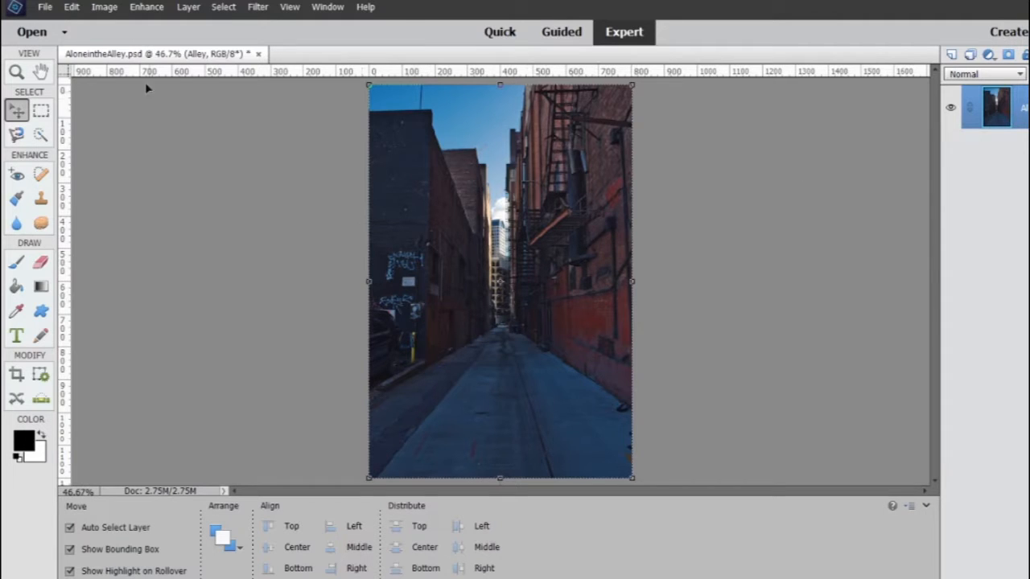
# Flip the Alley layer horizontally
pyautogui.click(105, 7)
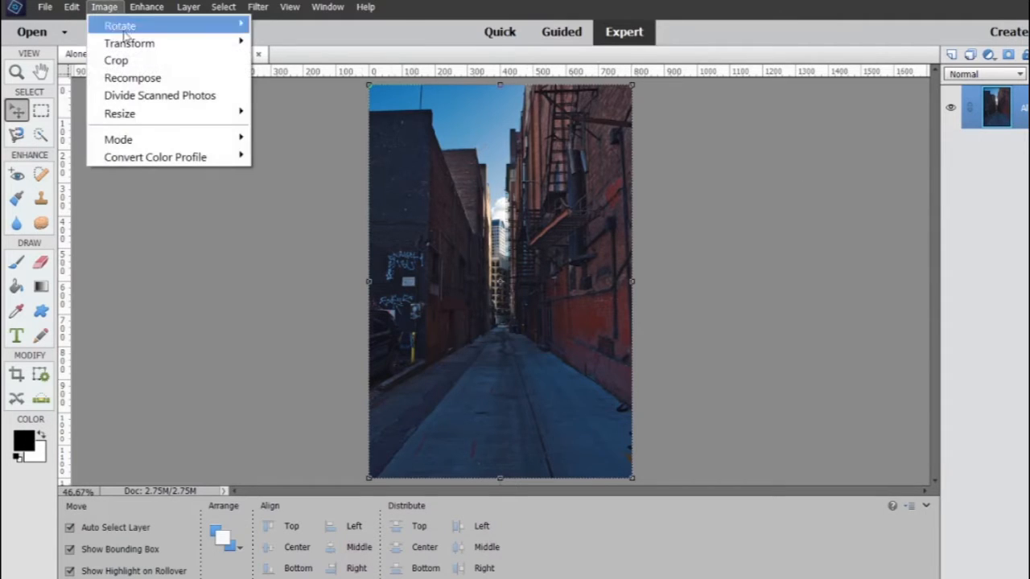
pyautogui.moveTo(167, 31)
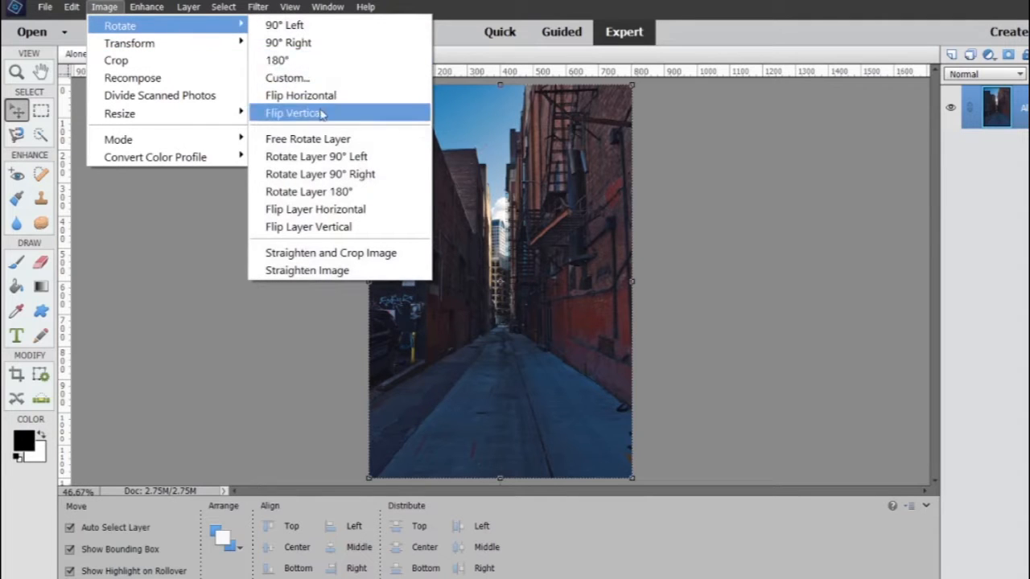
pyautogui.click(370, 211)
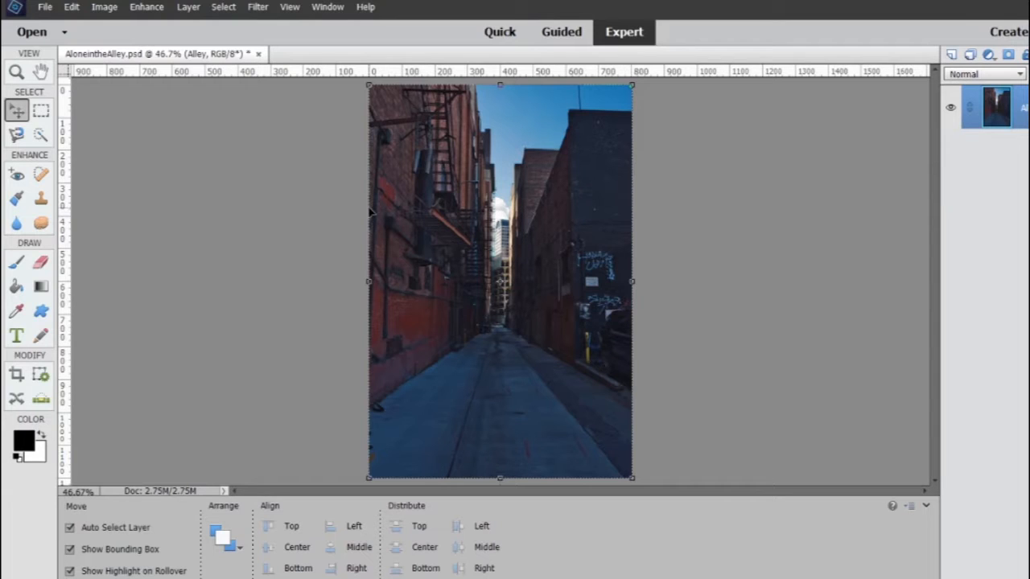
# Activate the Clone Stamp tool and set its brush size to 50 px
pyautogui.click(42, 200)
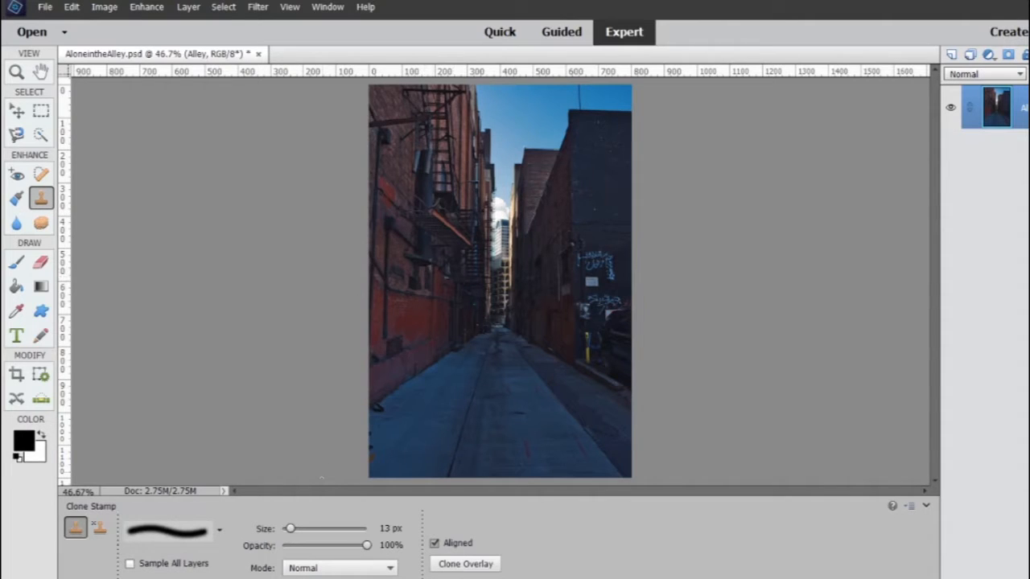
pyautogui.moveTo(290, 537); pyautogui.dragTo(313, 537)
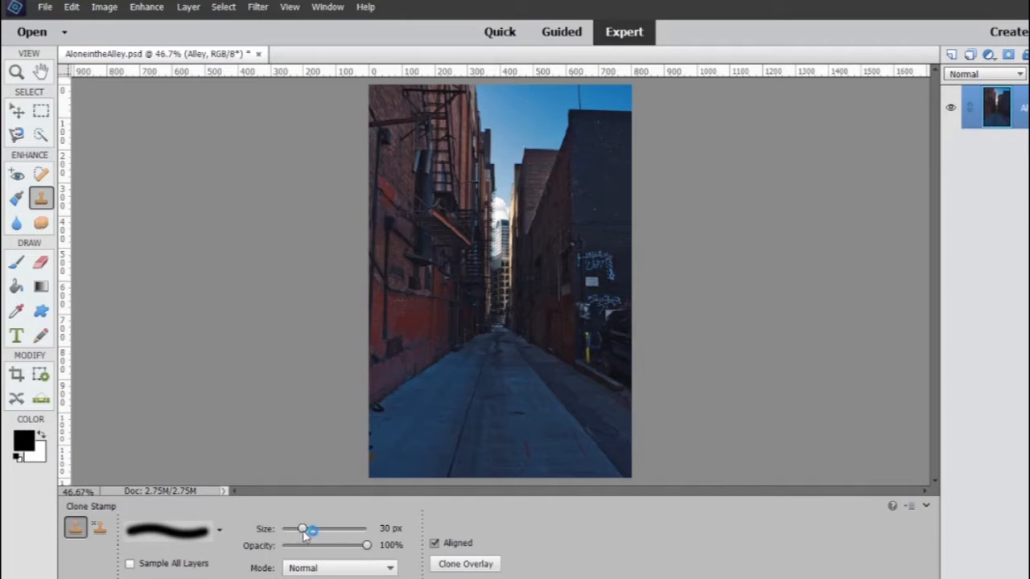
pyautogui.moveTo(304, 536); pyautogui.dragTo(314, 537)
pyautogui.click(391, 527)
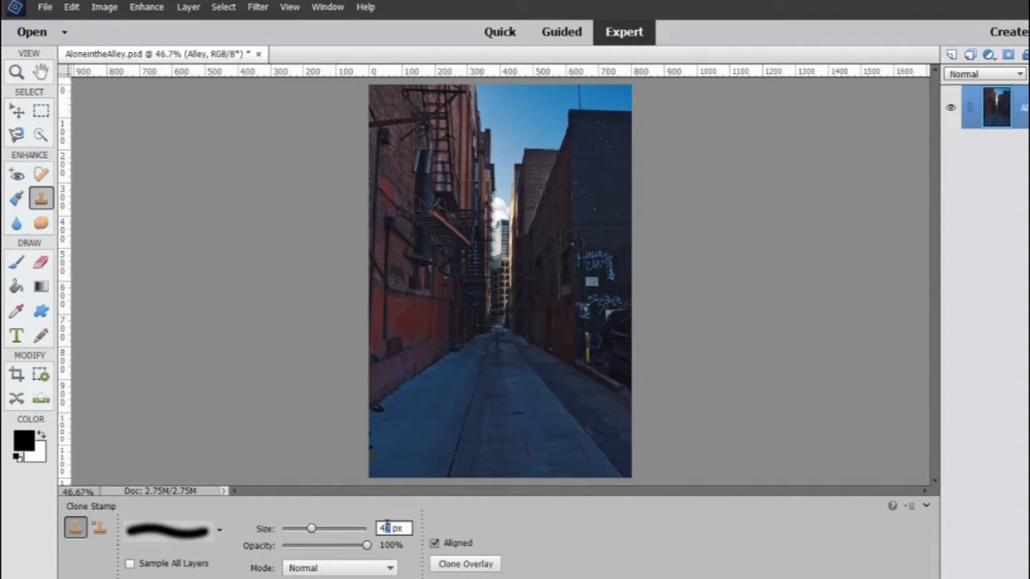
pyautogui.write('50')
# Clone clean brick over the middle of the upper blue graffiti on the dark wall, at 200% zoom
pyautogui.click(16, 71)
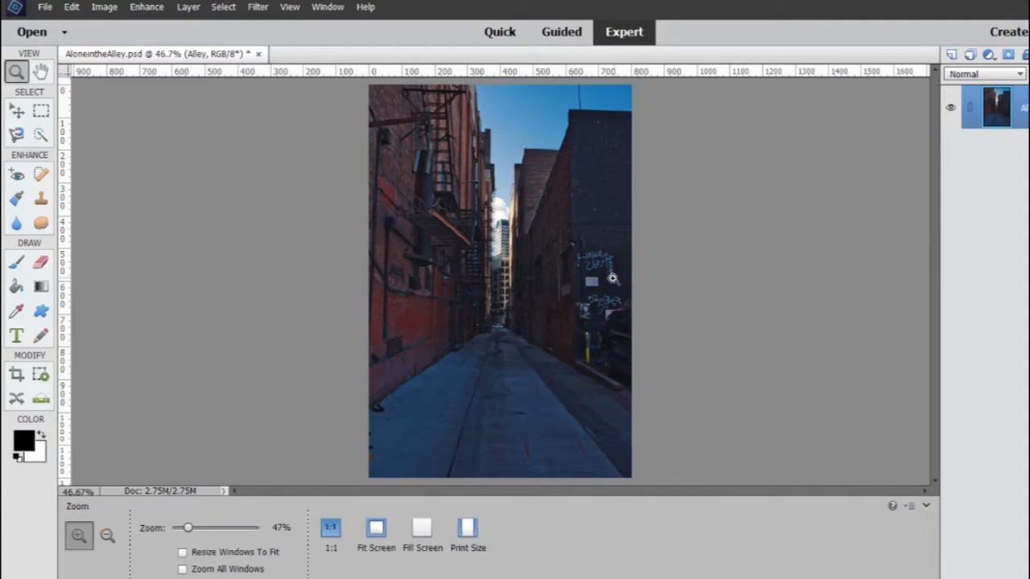
pyautogui.click(609, 283)
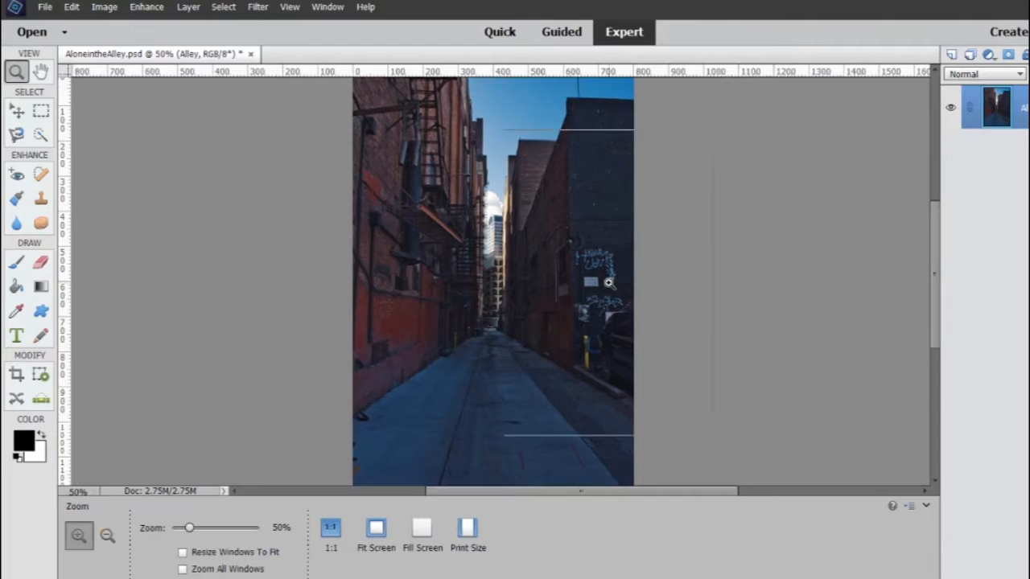
pyautogui.click(609, 282)
pyautogui.click(609, 282)
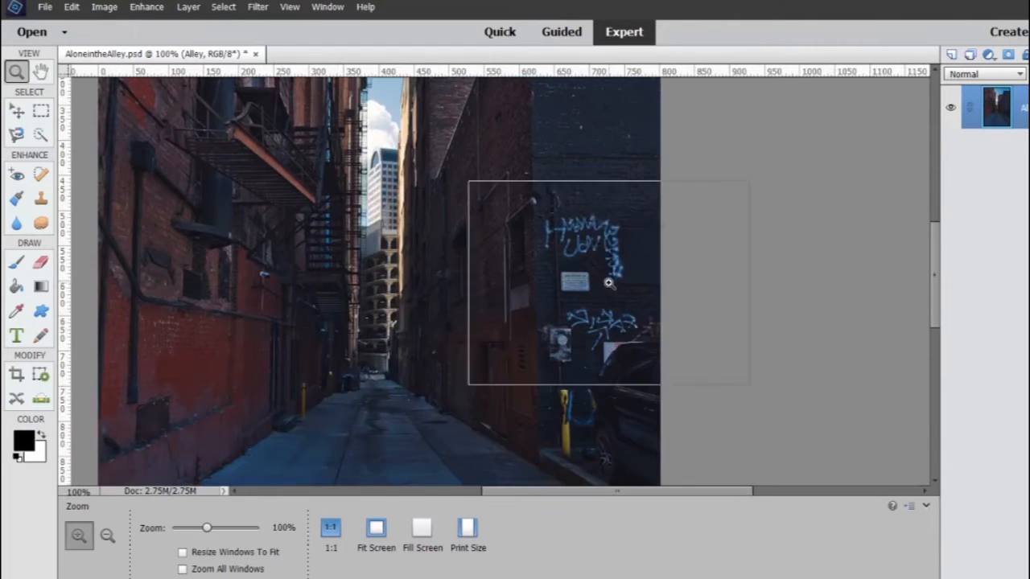
pyautogui.click(609, 282)
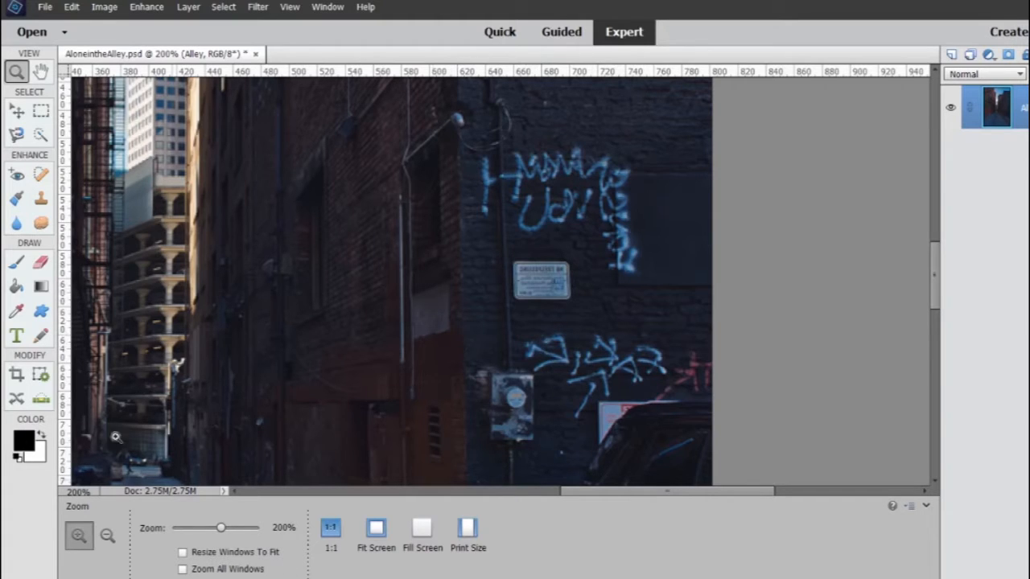
pyautogui.click(41, 198)
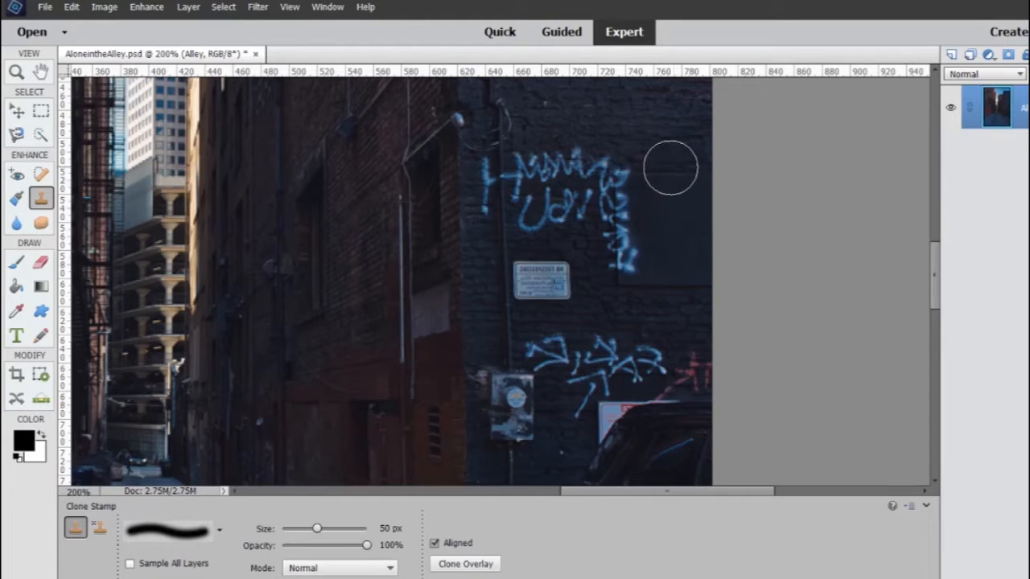
pyautogui.scroll(2, 574, 161)
pyautogui.keyDown('alt'); pyautogui.click(574, 161); pyautogui.keyUp('alt')
pyautogui.moveTo(582, 249); pyautogui.dragTo(588, 335)
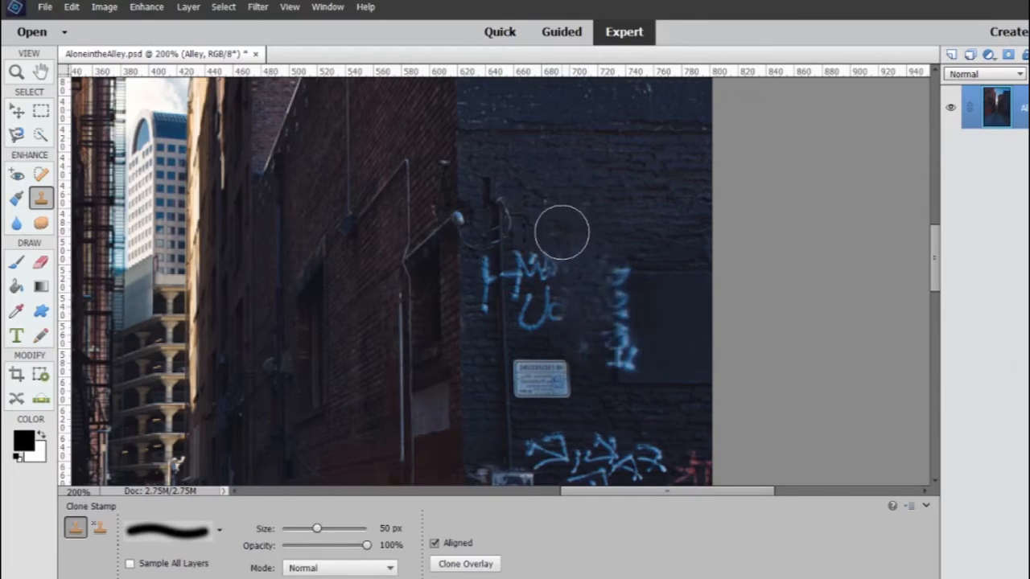
pyautogui.moveTo(561, 238); pyautogui.dragTo(561, 318)
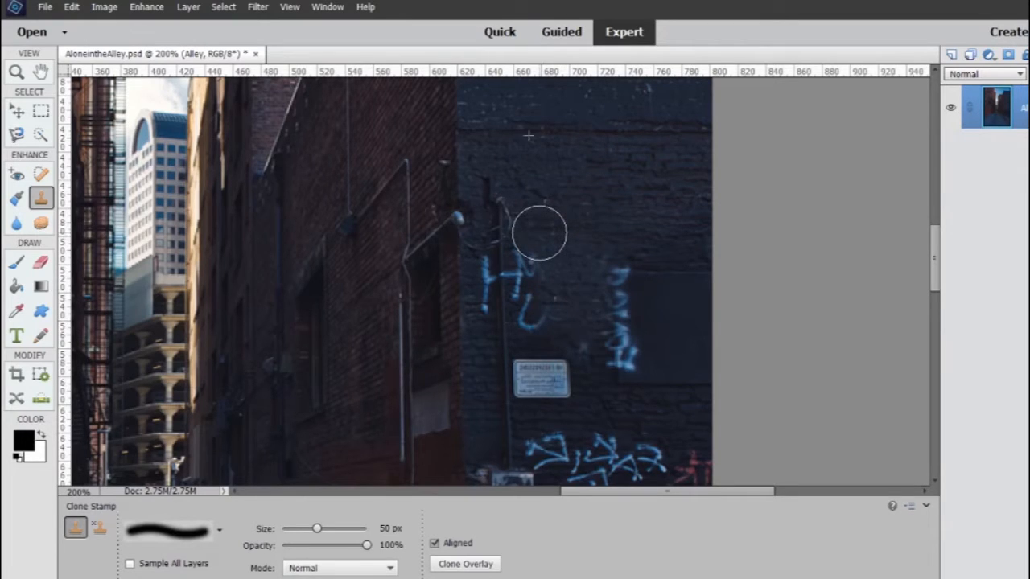
pyautogui.moveTo(539, 233); pyautogui.dragTo(539, 328)
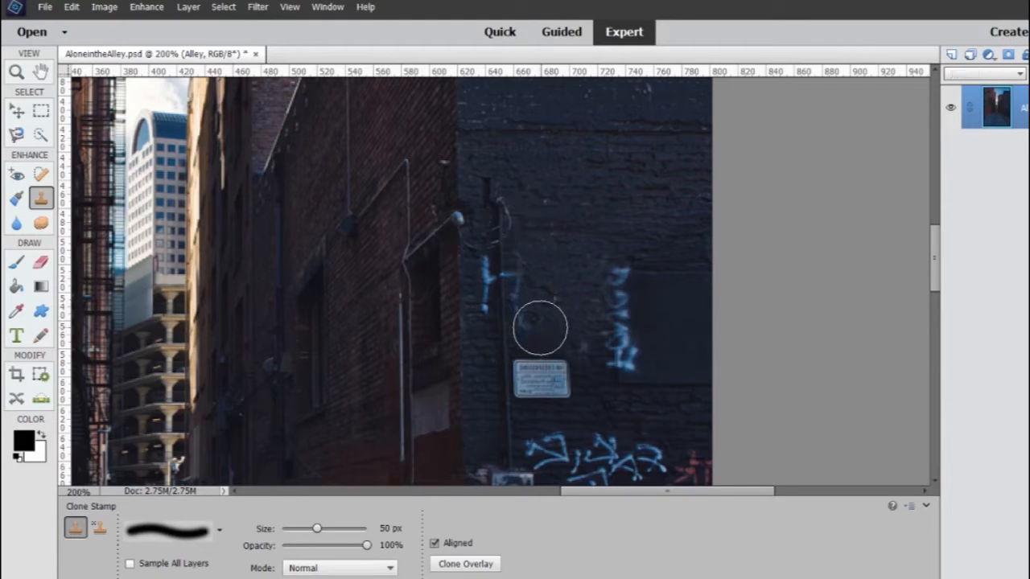
# Save the edited alley image under its existing file name
pyautogui.click(45, 6)
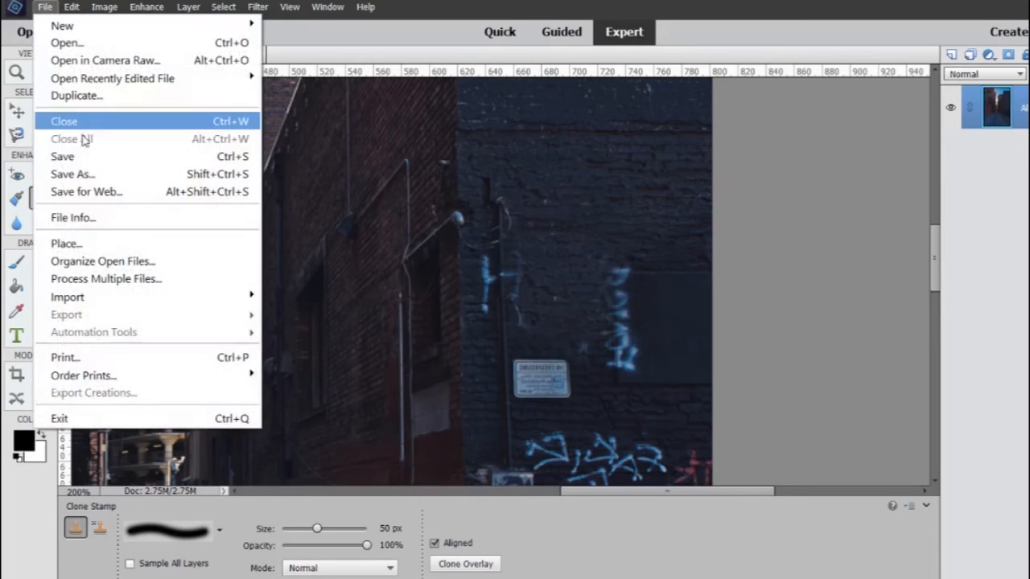
pyautogui.click(87, 157)
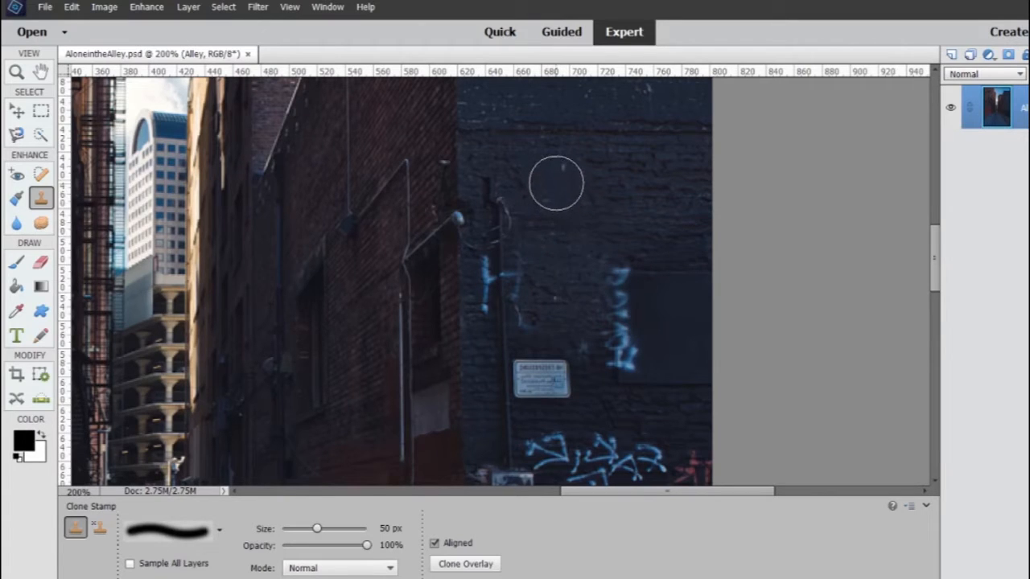
# Sample clean brick above the graffiti and clone it over the remaining blue strokes just beside the wall pipe, above the sign
pyautogui.keyDown('alt'); pyautogui.click(556, 164); pyautogui.keyUp('alt')
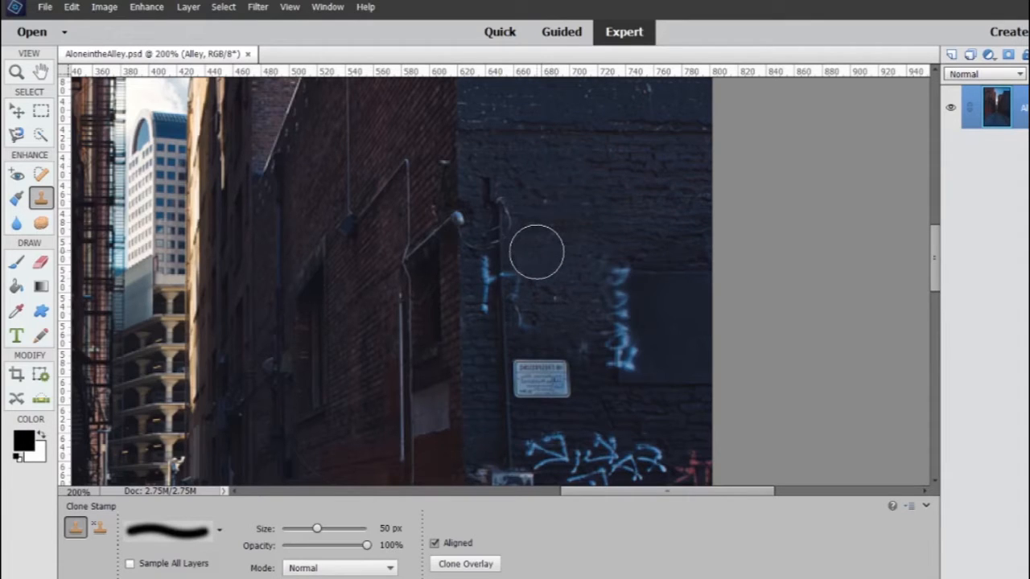
pyautogui.moveTo(531, 254); pyautogui.dragTo(531, 325)
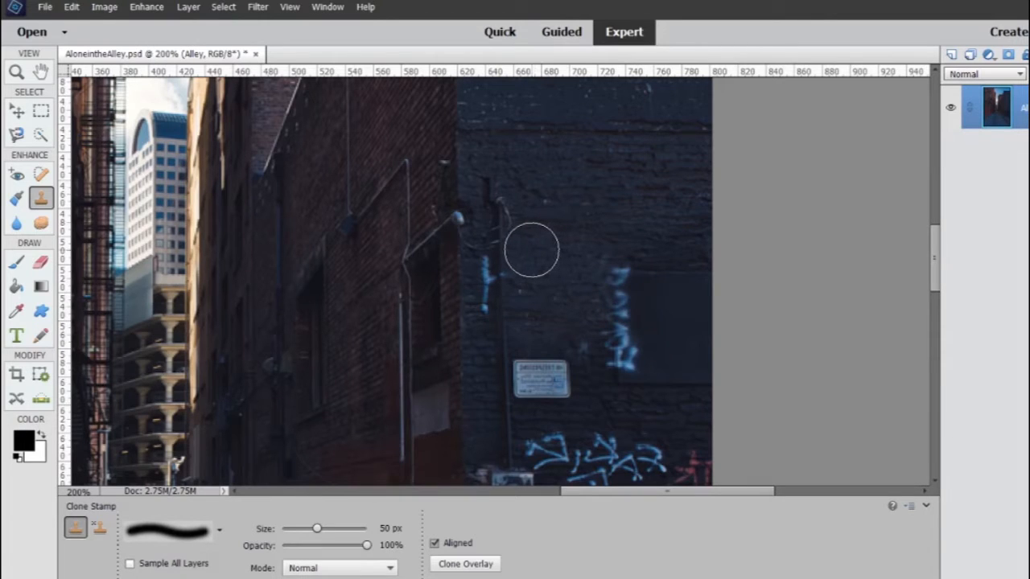
pyautogui.moveTo(530, 249); pyautogui.dragTo(533, 323)
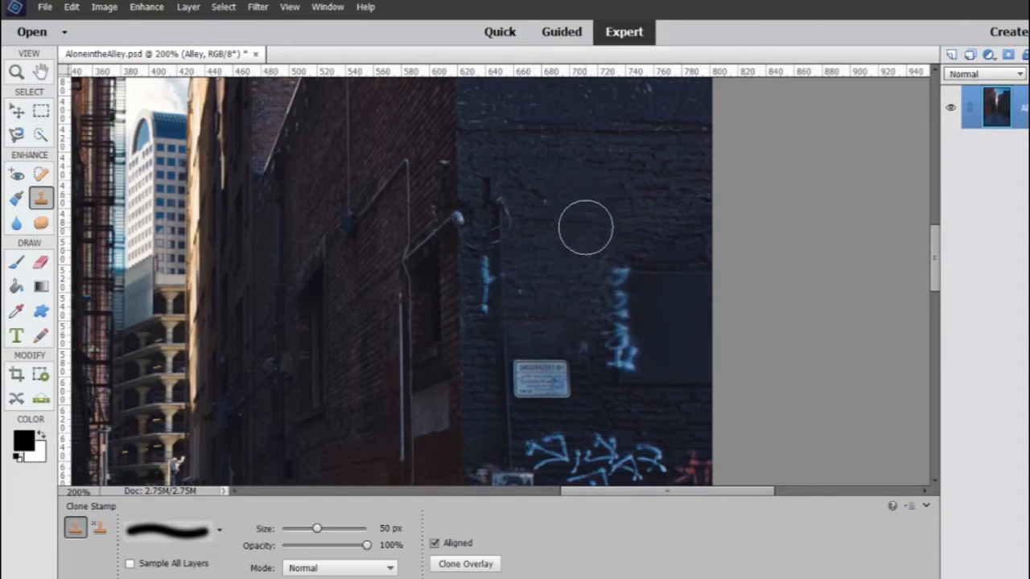
# Clone brick over the blue lettering between the small sign and the dark rectangular wall panel
pyautogui.moveTo(591, 222); pyautogui.dragTo(591, 226)
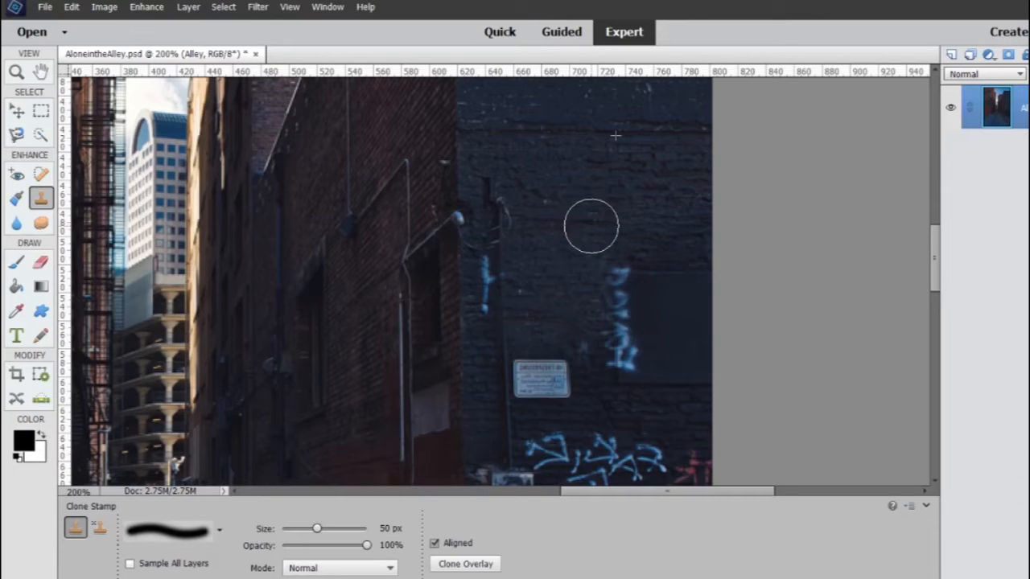
pyautogui.moveTo(591, 226); pyautogui.dragTo(594, 363)
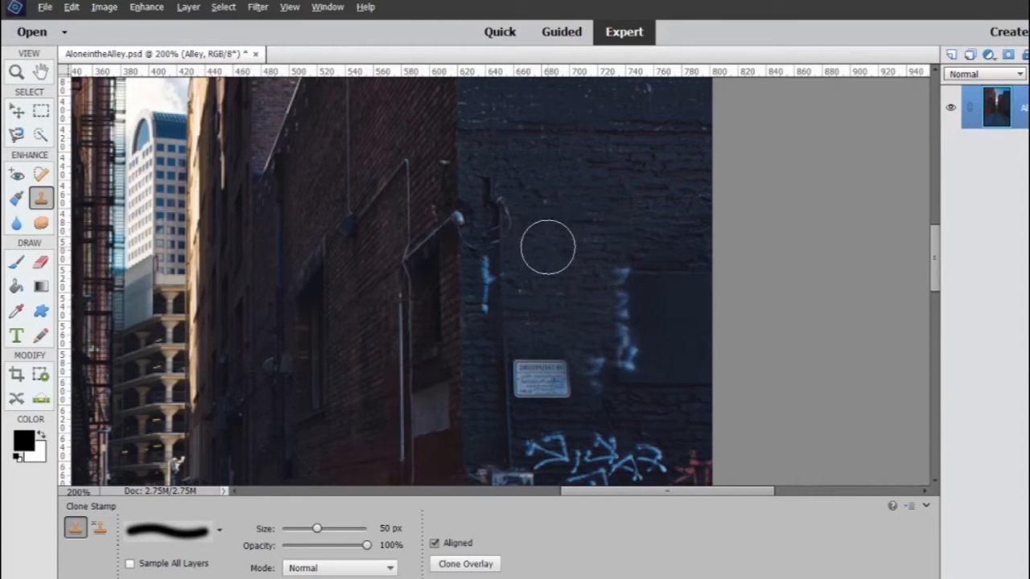
pyautogui.keyDown('alt'); pyautogui.click(548, 247); pyautogui.keyUp('alt')
pyautogui.moveTo(582, 300); pyautogui.dragTo(597, 395)
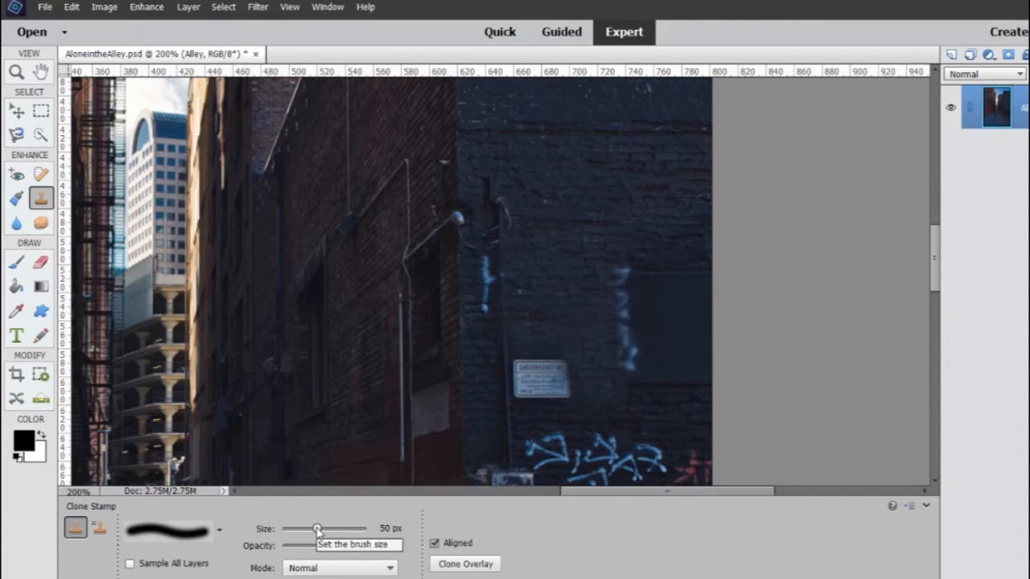
# Clone out the graffiti along the dark wall panel's left edge with a 20 px brush, and touch up the panel at 30 px
pyautogui.moveTo(318, 531); pyautogui.dragTo(295, 530)
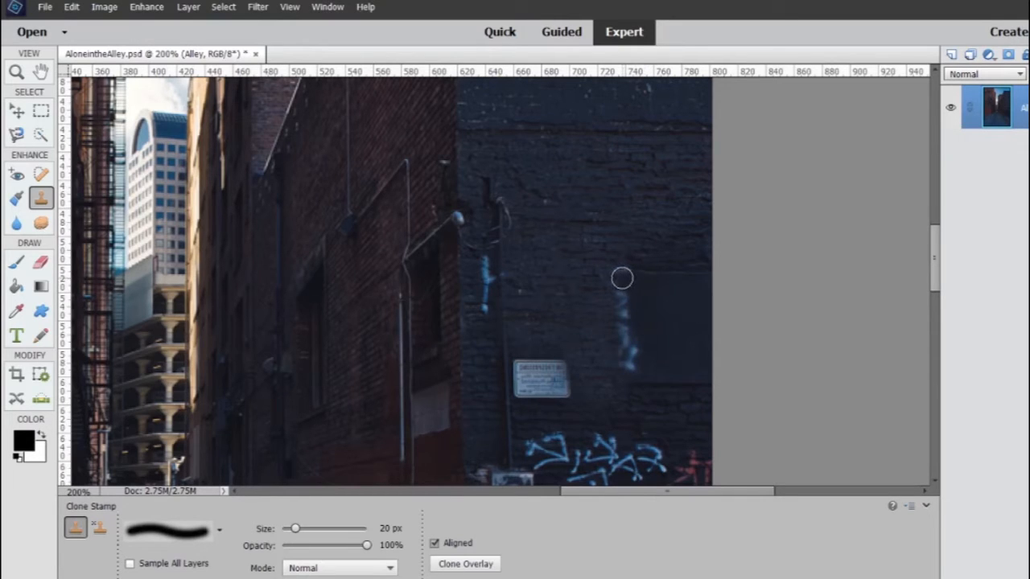
pyautogui.moveTo(623, 275)
pyautogui.mouseDown()
pyautogui.moveTo(620, 329)
pyautogui.moveTo(633, 365)
pyautogui.mouseUp()
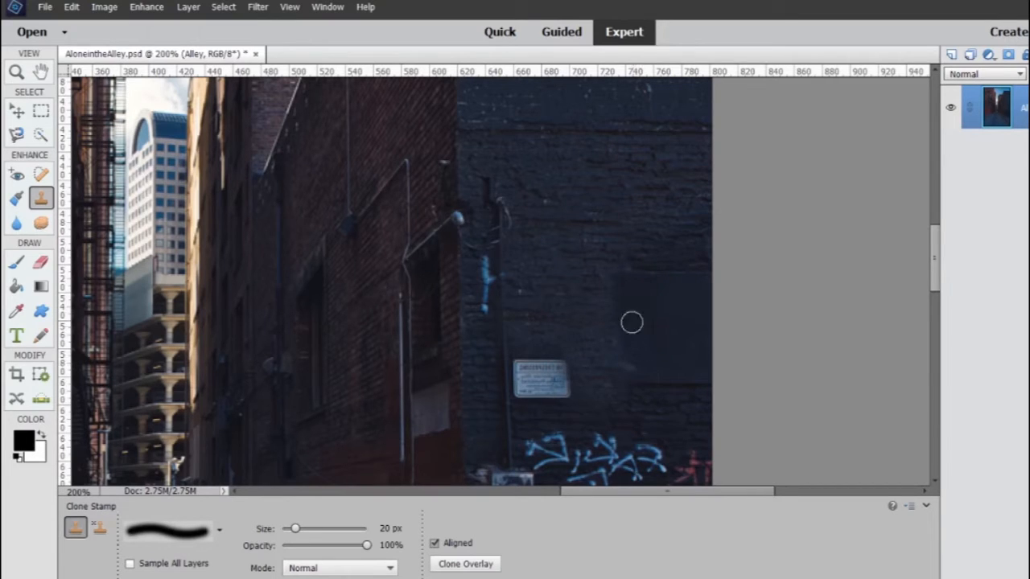
pyautogui.moveTo(620, 283); pyautogui.dragTo(623, 325)
pyautogui.click(393, 529)
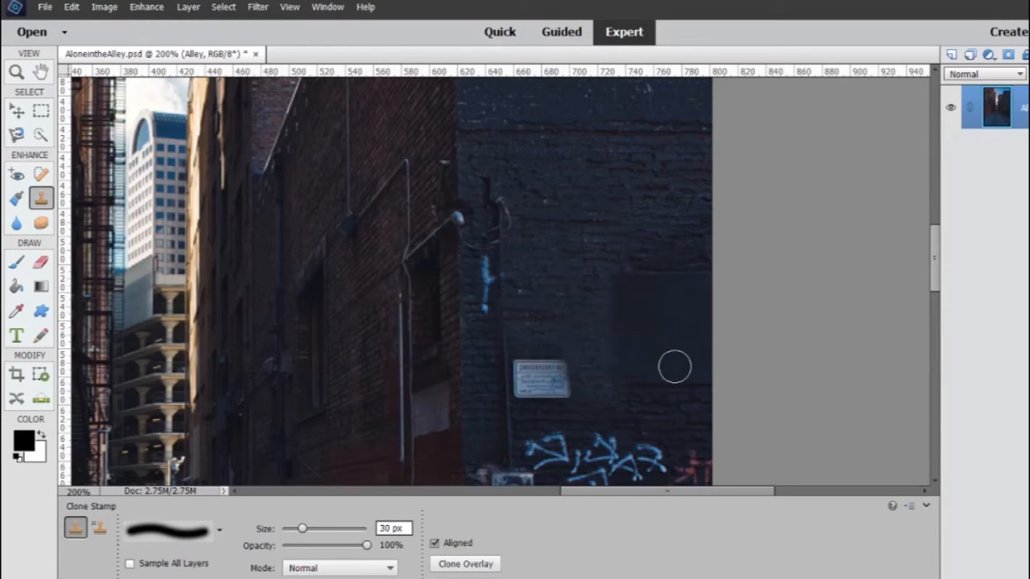
pyautogui.keyDown('alt'); pyautogui.click(632, 292); pyautogui.keyUp('alt')
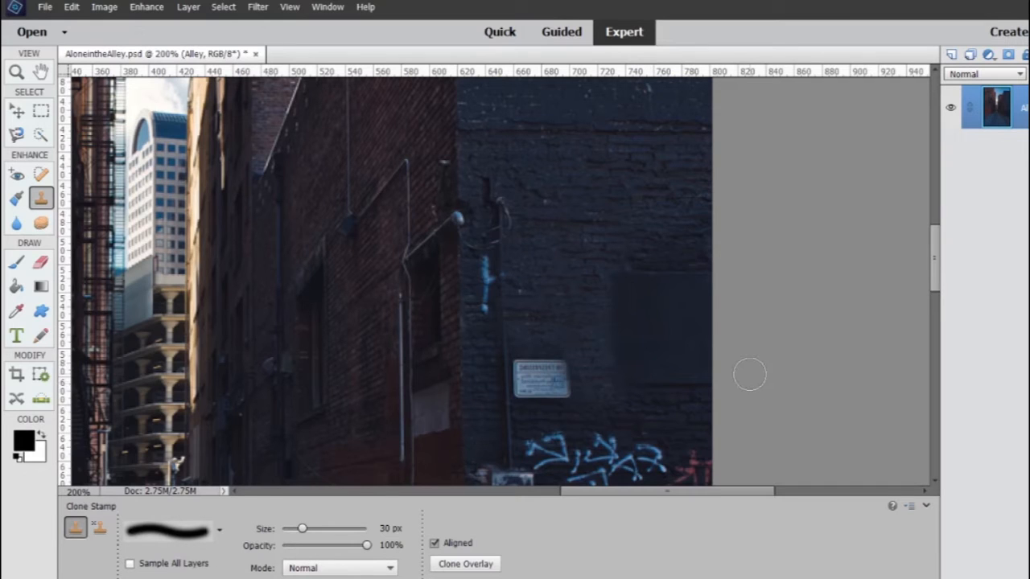
# Clone brick over the last blue stroke of the upper graffiti, between the wall corner and the pipe
pyautogui.scroll(-3, 719, 363)
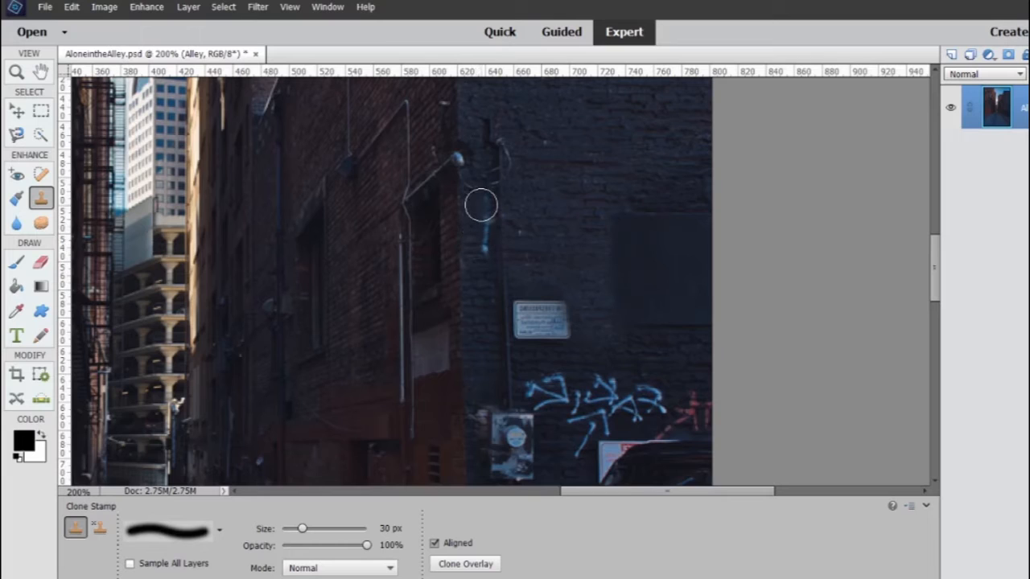
pyautogui.moveTo(481, 202); pyautogui.dragTo(481, 308)
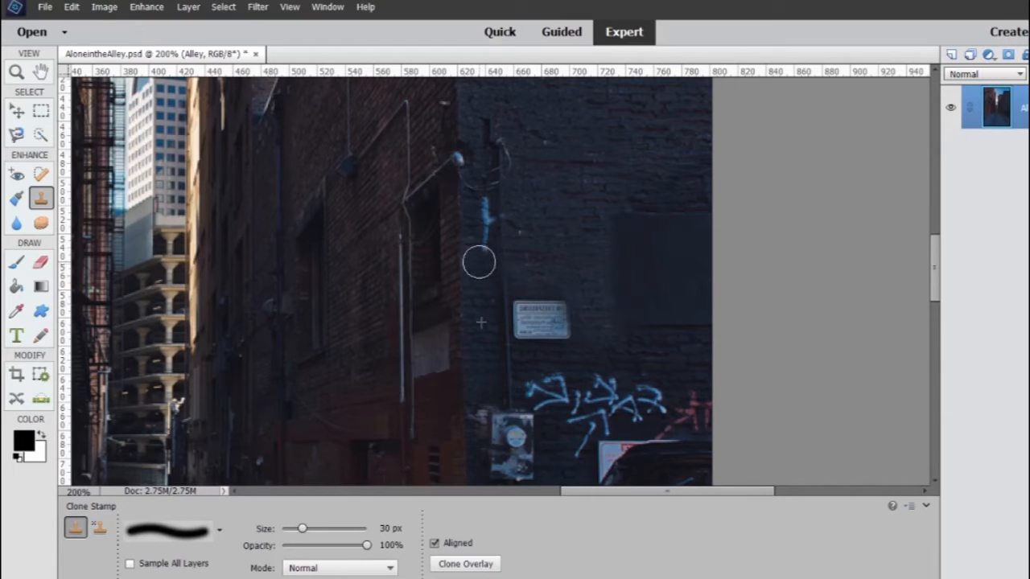
pyautogui.moveTo(479, 261); pyautogui.dragTo(477, 205)
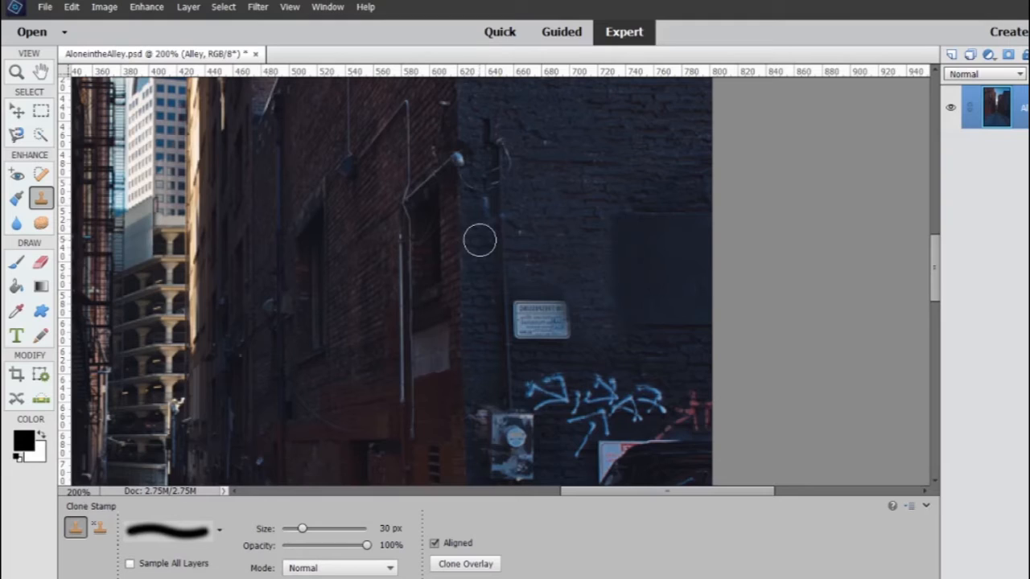
pyautogui.moveTo(480, 240); pyautogui.dragTo(479, 201)
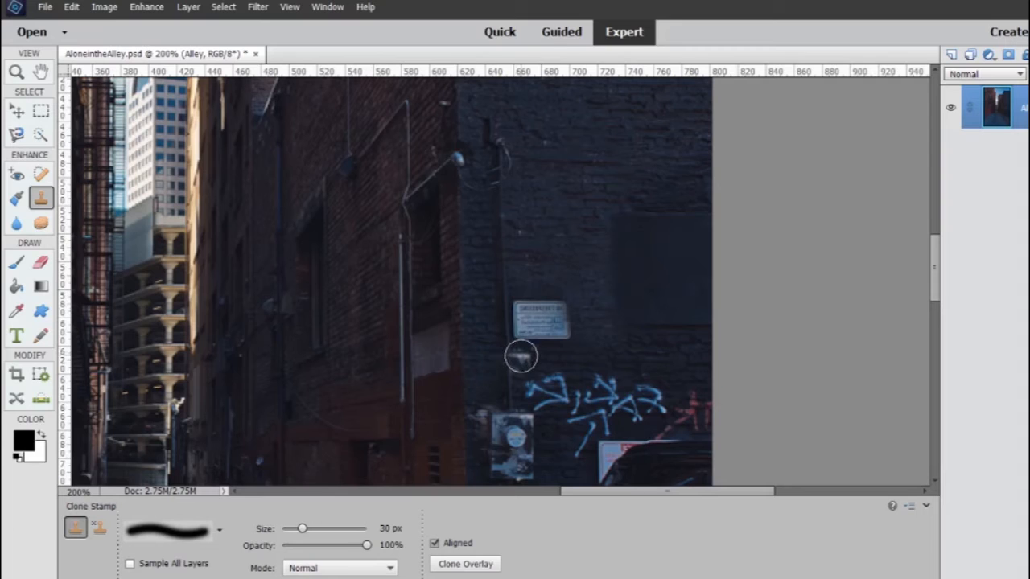
# Try to clone brick over the red graffiti above the parked car, and undo the stroke
pyautogui.scroll(-1, 626, 346)
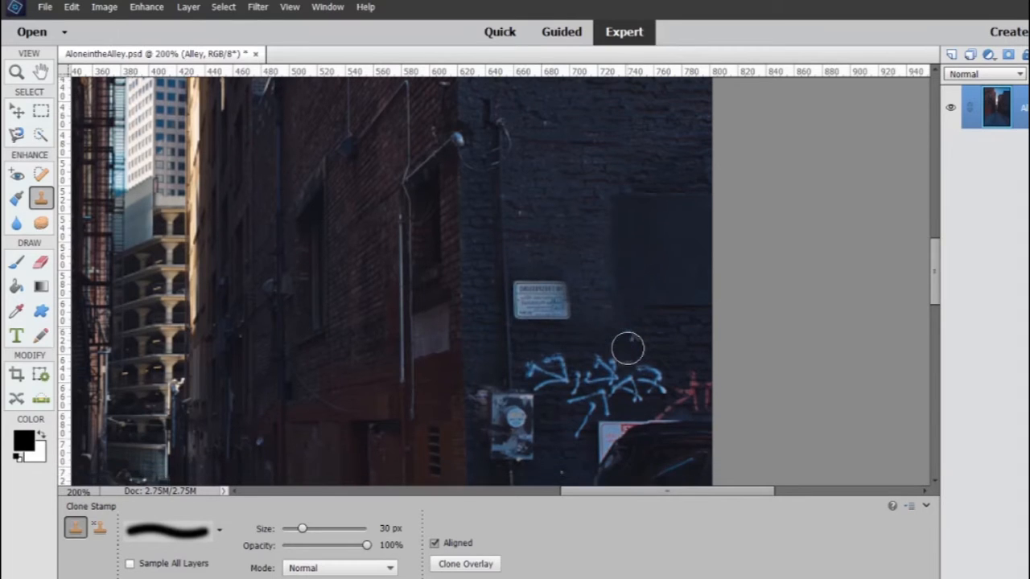
pyautogui.scroll(-1, 627, 348)
pyautogui.scroll(-2, 629, 358)
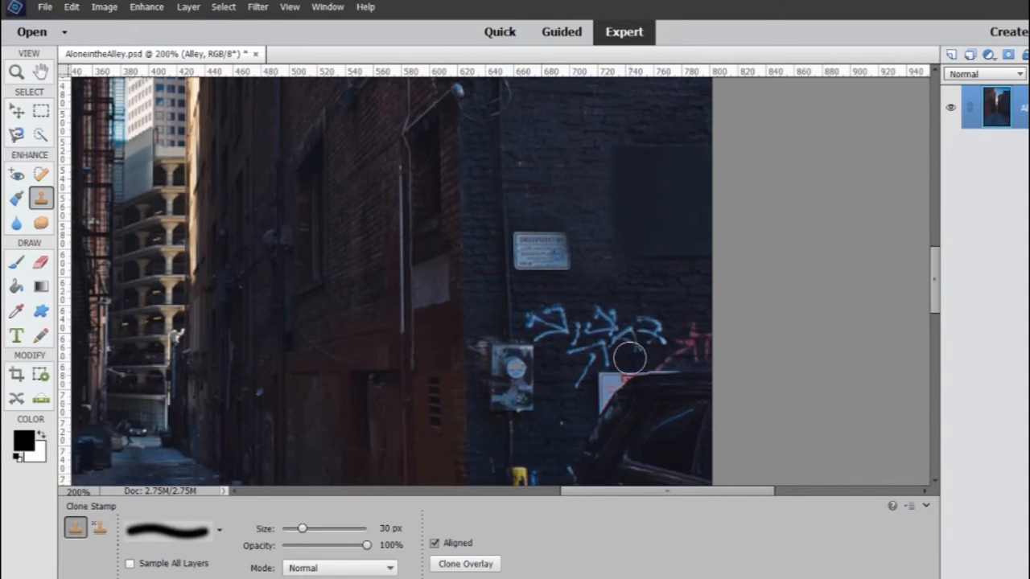
pyautogui.scroll(-2, 629, 359)
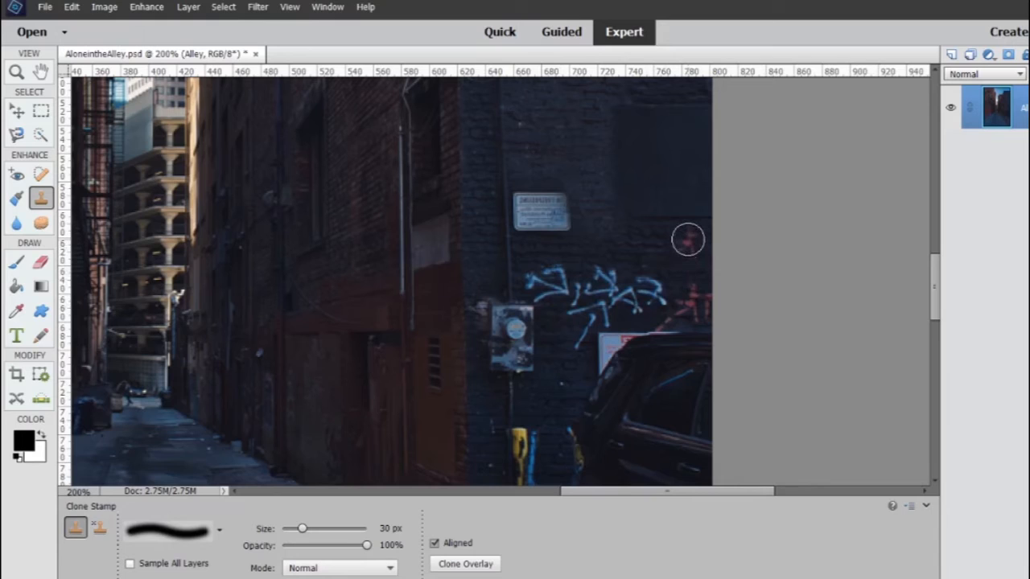
pyautogui.moveTo(687, 247); pyautogui.dragTo(691, 309)
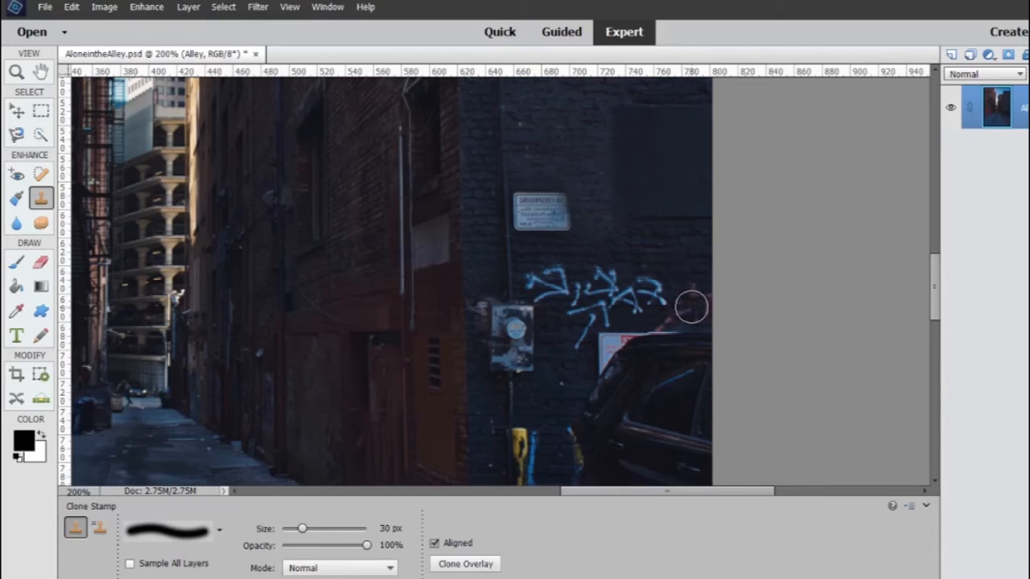
pyautogui.hotkey('ctrl', 'z')
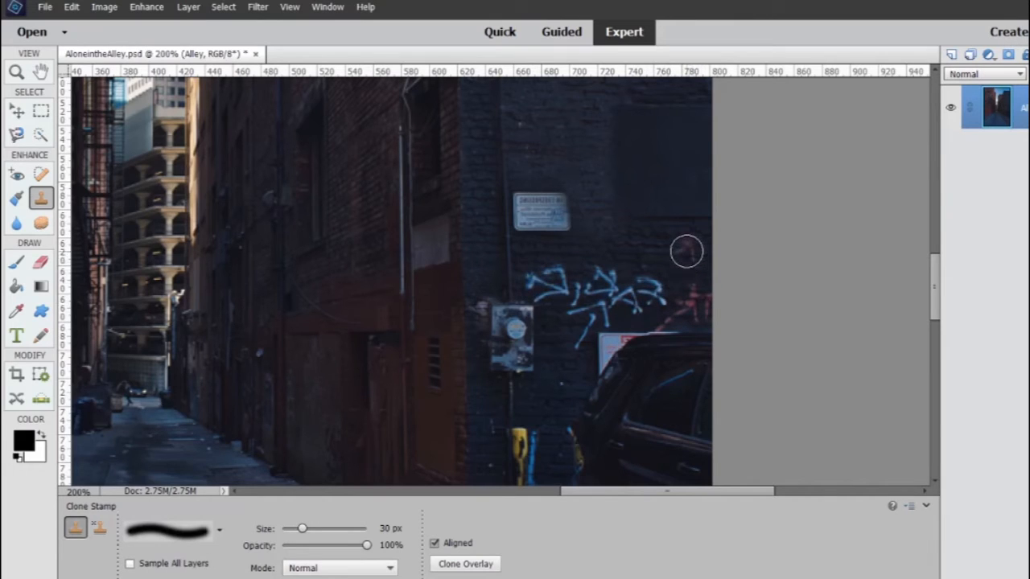
# Clone brick over the red graffiti above the parked car and across the blue lettering beside it with the 30 px brush
pyautogui.keyDown('alt'); pyautogui.click(686, 251); pyautogui.keyUp('alt')
pyautogui.moveTo(690, 294)
pyautogui.mouseDown()
pyautogui.moveTo(694, 305)
pyautogui.moveTo(694, 282)
pyautogui.moveTo(697, 315)
pyautogui.moveTo(676, 311)
pyautogui.moveTo(676, 288)
pyautogui.moveTo(538, 288)
pyautogui.mouseUp()
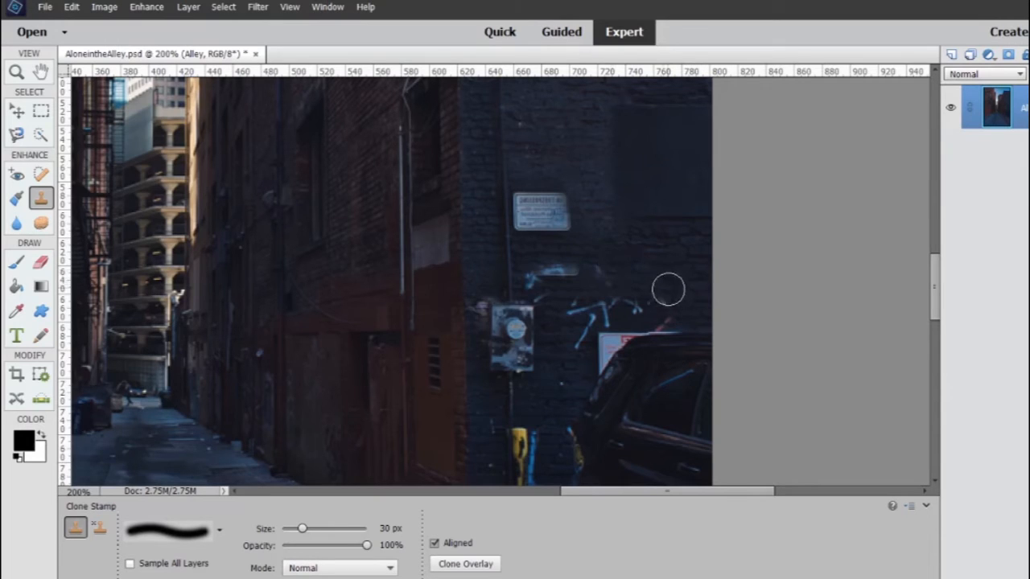
pyautogui.moveTo(670, 299)
pyautogui.mouseDown()
pyautogui.moveTo(623, 298)
pyautogui.moveTo(678, 303)
pyautogui.mouseUp()
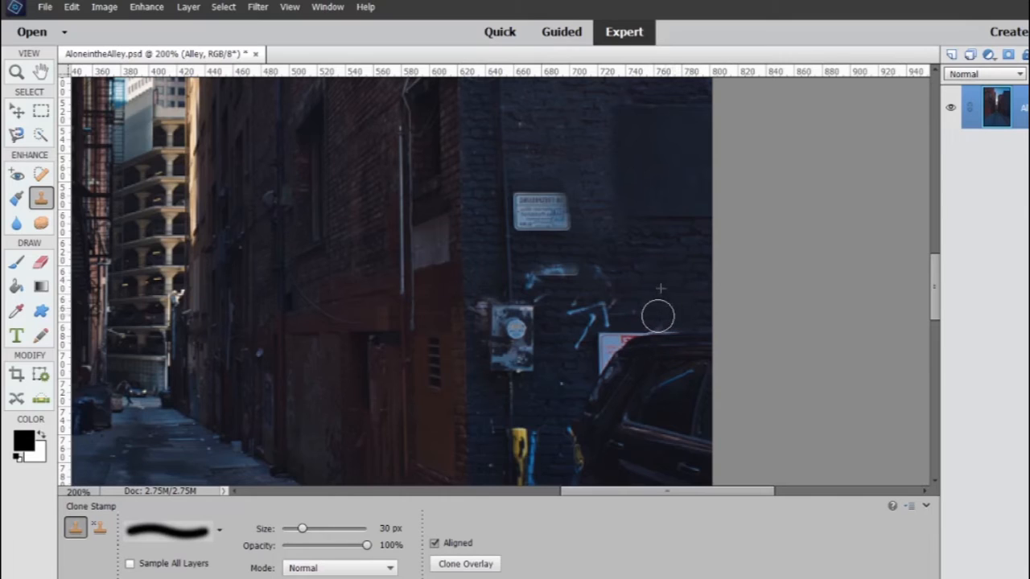
pyautogui.moveTo(658, 315); pyautogui.dragTo(634, 317)
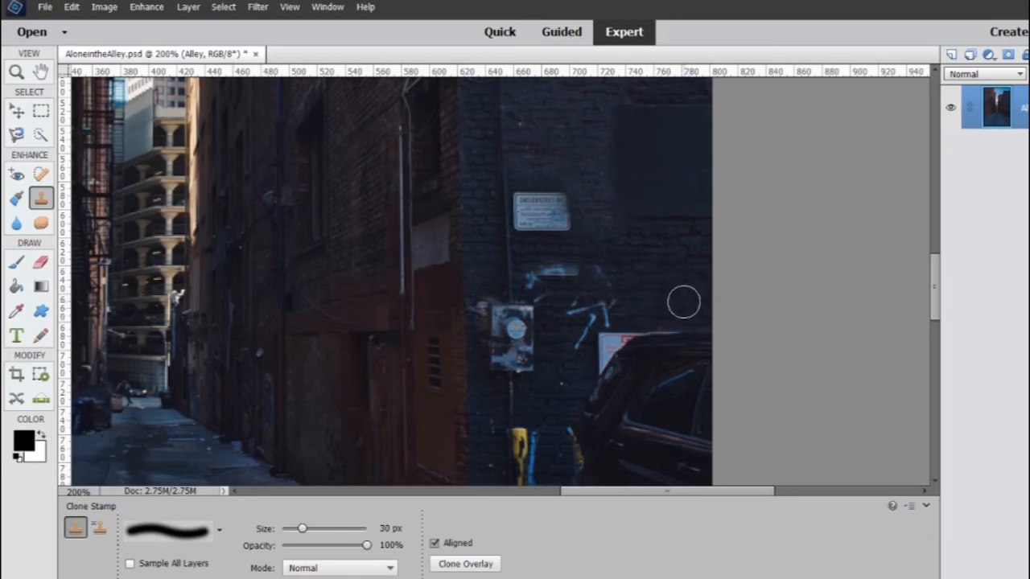
pyautogui.moveTo(681, 311); pyautogui.dragTo(586, 315)
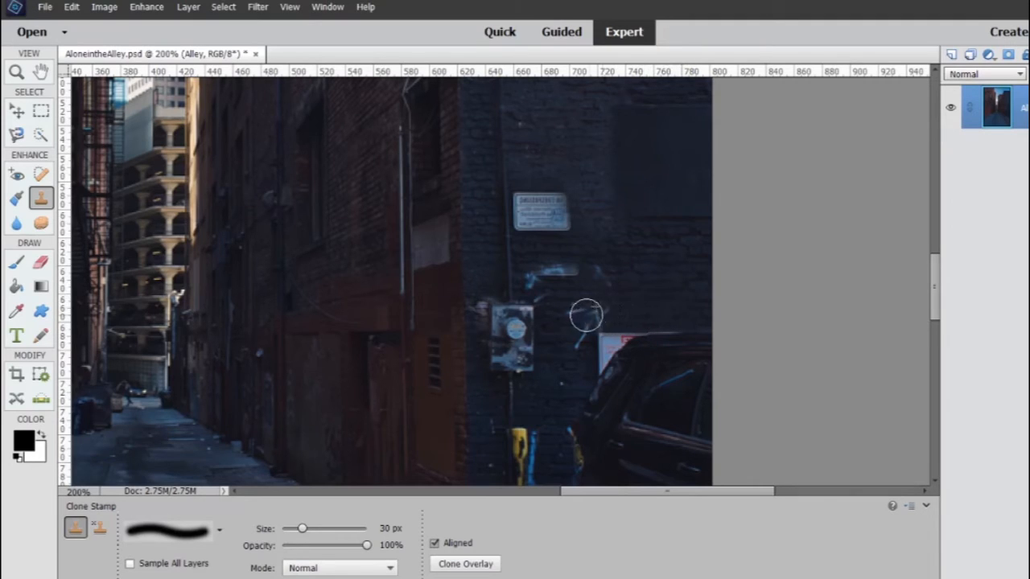
# Resample the clean brick and clone over the leftover blue strokes below the small sign and above the white notice
pyautogui.keyDown('alt'); pyautogui.click(681, 289); pyautogui.keyUp('alt')
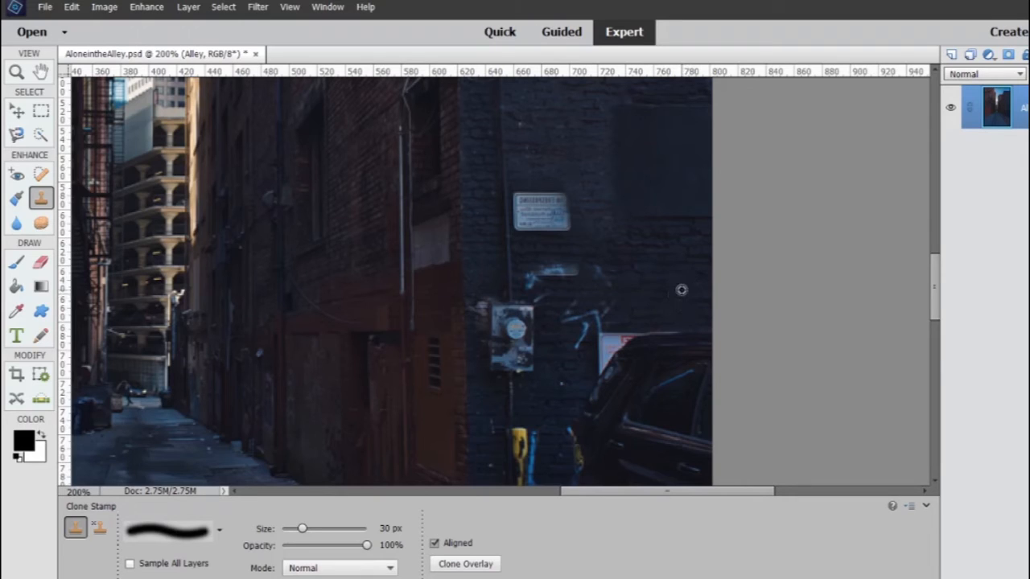
pyautogui.moveTo(630, 279); pyautogui.dragTo(566, 278)
pyautogui.moveTo(646, 294); pyautogui.dragTo(568, 303)
pyautogui.moveTo(641, 305); pyautogui.dragTo(571, 310)
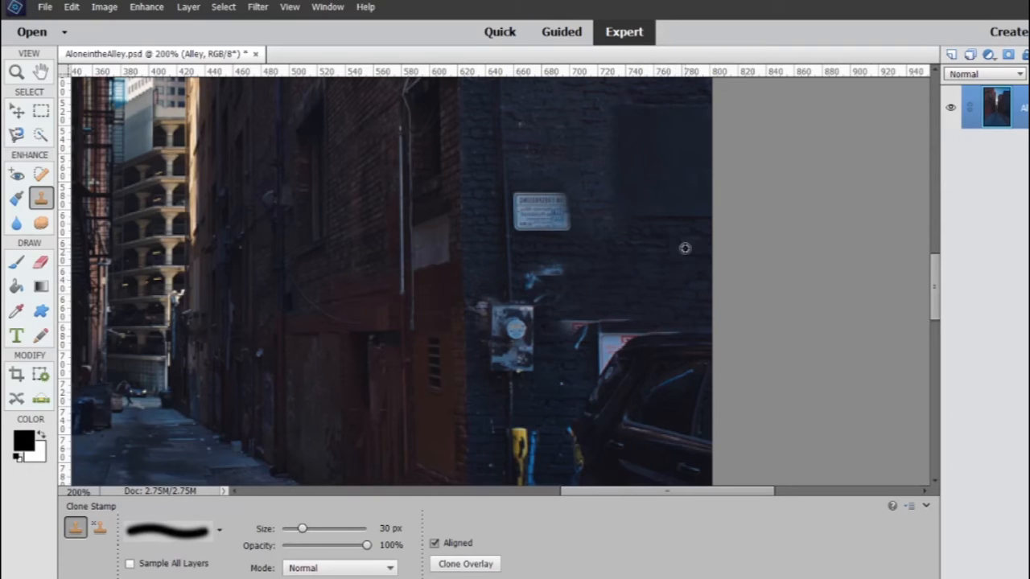
pyautogui.moveTo(611, 267); pyautogui.dragTo(531, 277)
pyautogui.press('[')
pyautogui.press('[')
pyautogui.press('[')
pyautogui.press('[')
pyautogui.press('[')
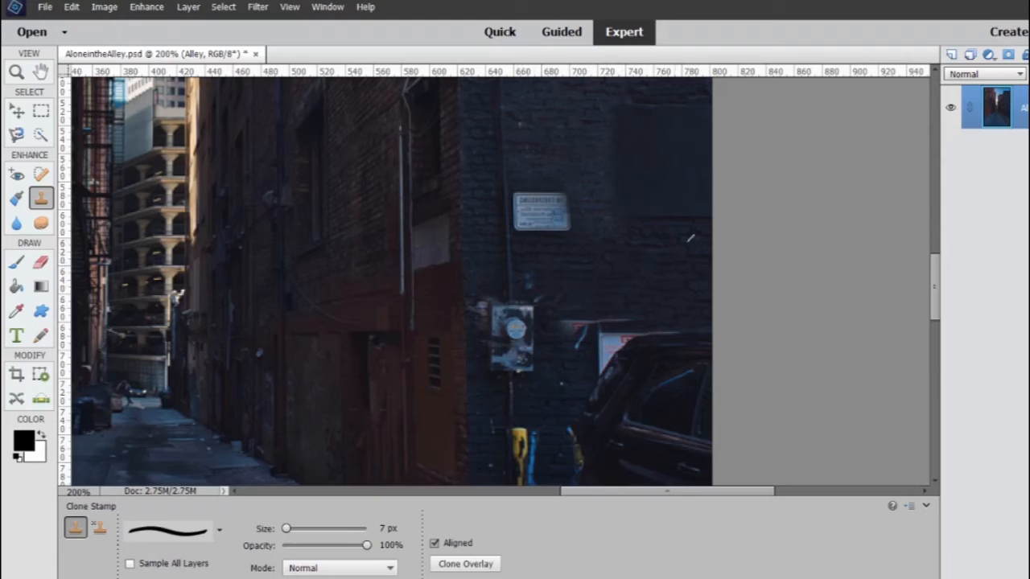
pyautogui.press('alt')
pyautogui.click(381, 529)
pyautogui.moveTo(384, 528); pyautogui.dragTo(373, 528)
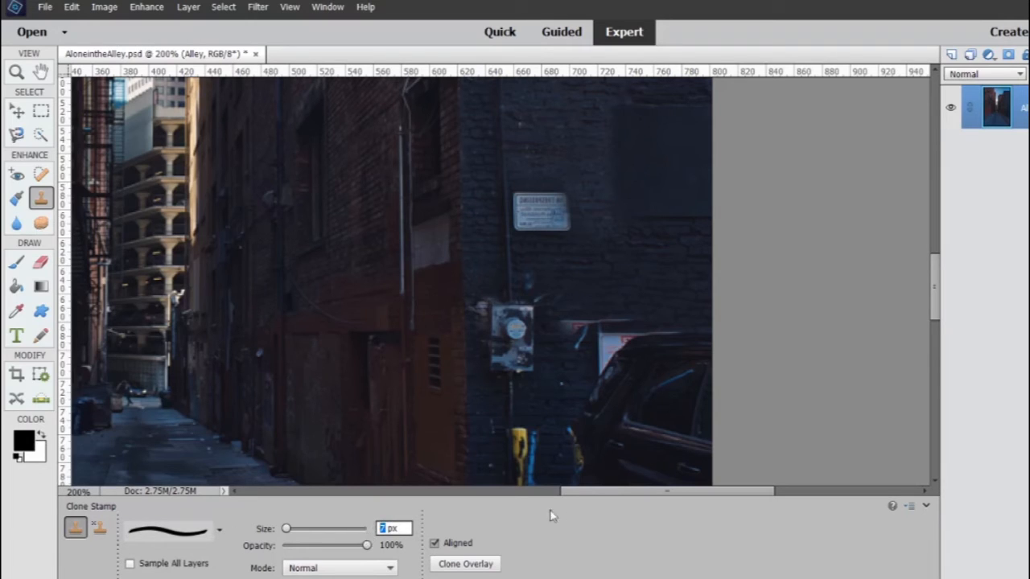
pyautogui.write('40')
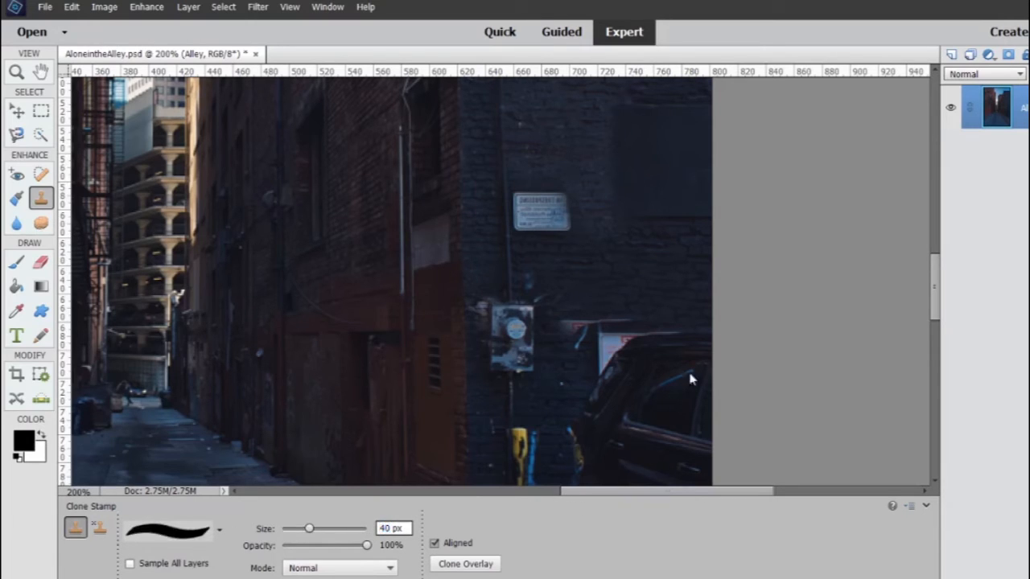
# Switch the Clone Stamp to the first brush of the Default Brushes set and set its size to 40 px
pyautogui.click(218, 533)
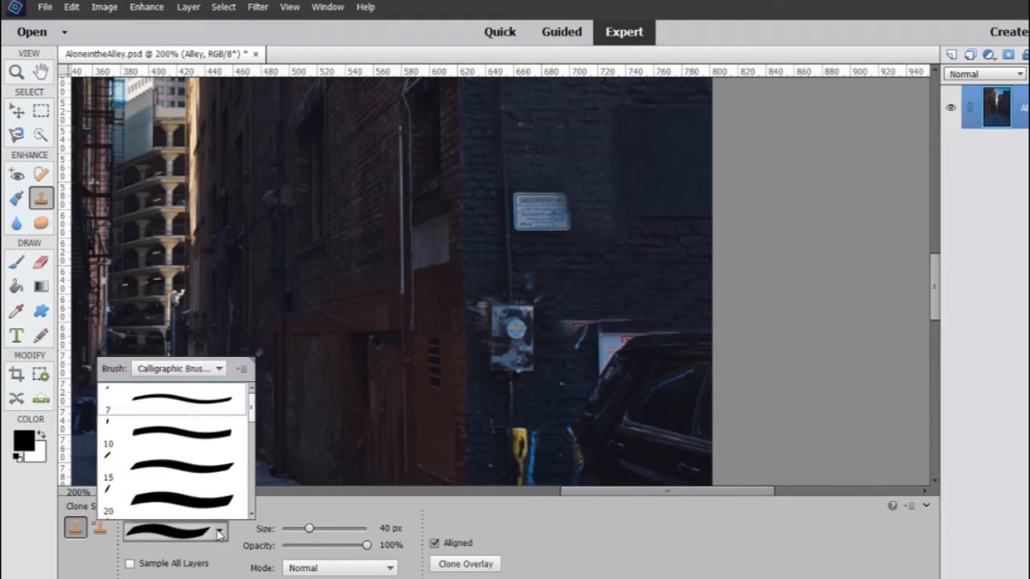
pyautogui.click(218, 369)
pyautogui.click(205, 386)
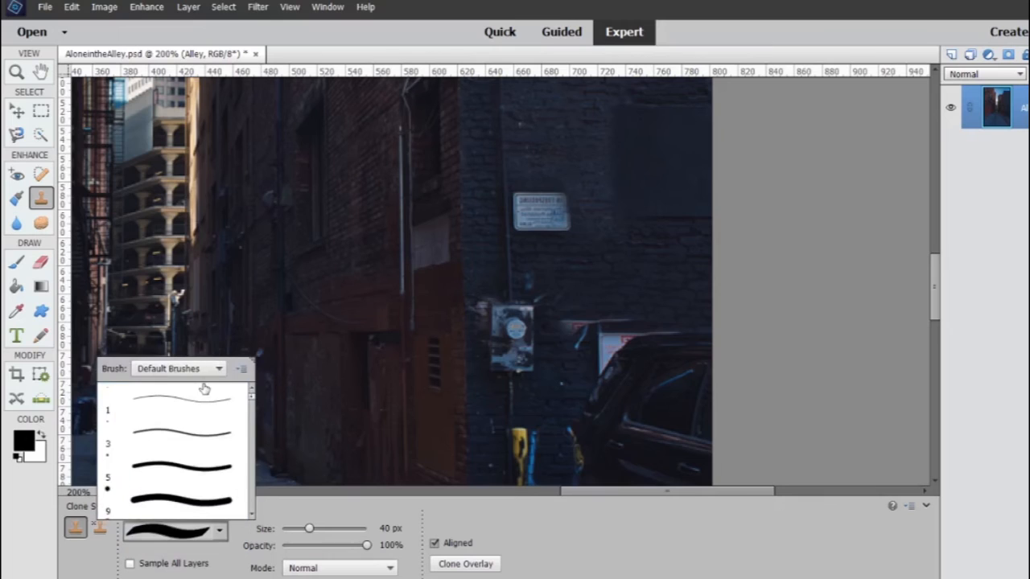
pyautogui.click(206, 401)
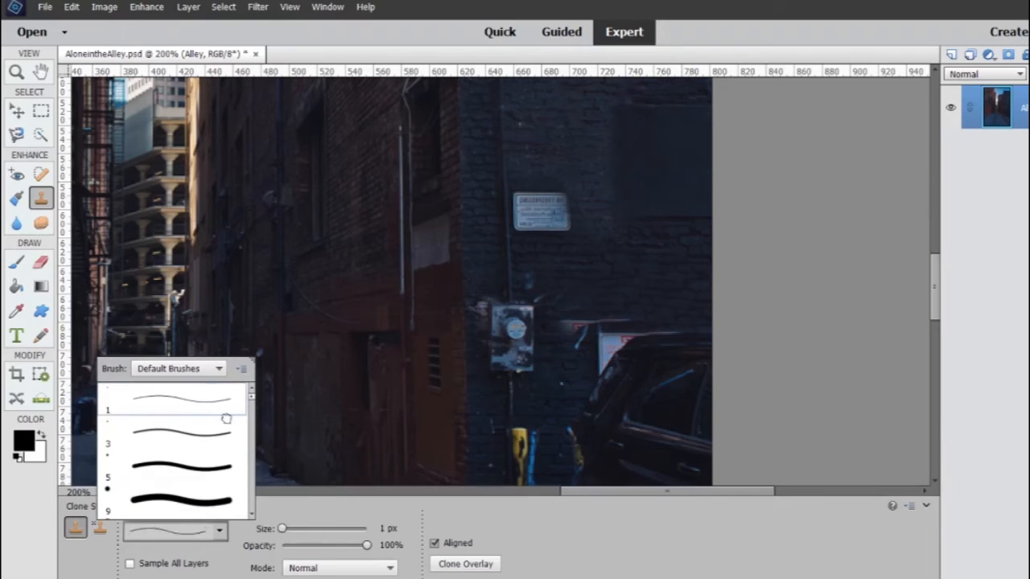
pyautogui.click(382, 529)
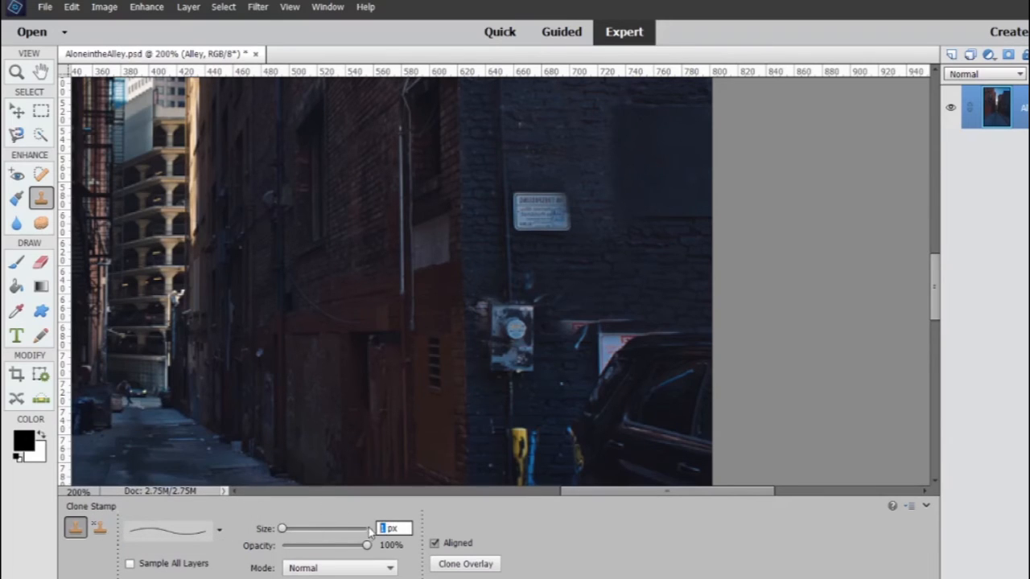
pyautogui.write('40')
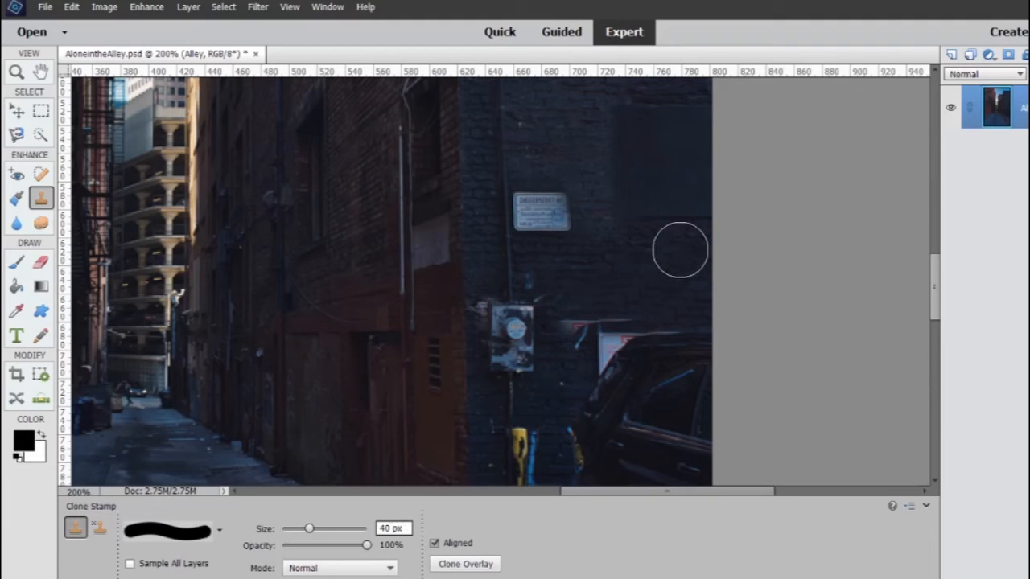
# Clone brick over the stray marks above the car and beside the electric meter with the 40 px brush
pyautogui.keyDown('alt'); pyautogui.click(678, 249); pyautogui.keyUp('alt')
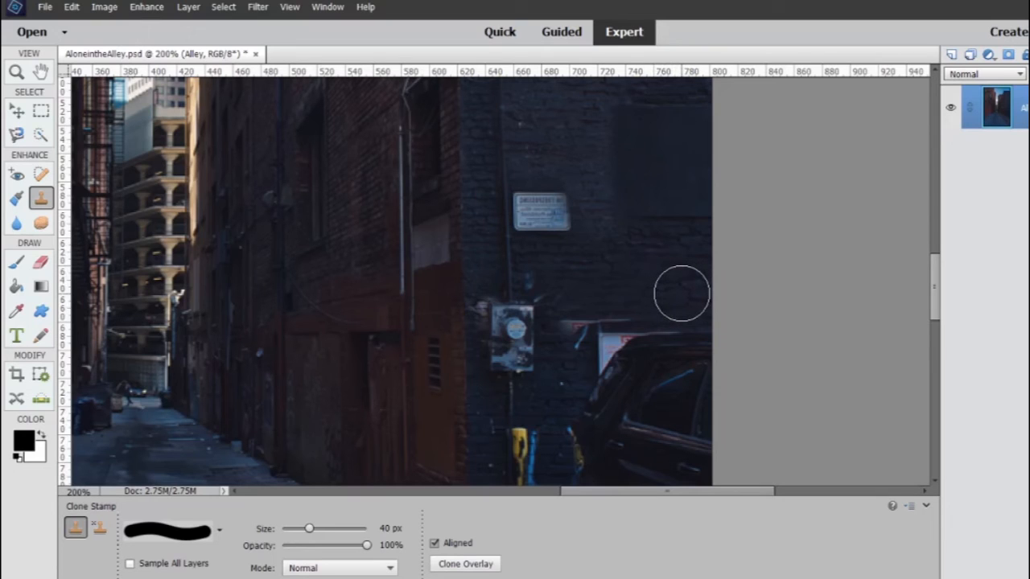
pyautogui.moveTo(683, 294); pyautogui.dragTo(565, 293)
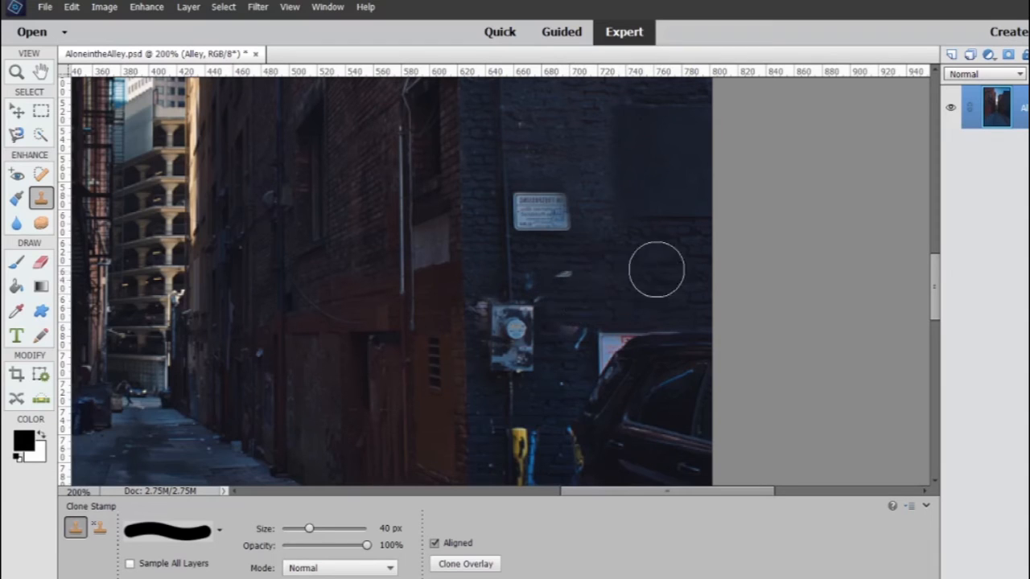
pyautogui.keyDown('alt'); pyautogui.click(682, 286); pyautogui.keyUp('alt')
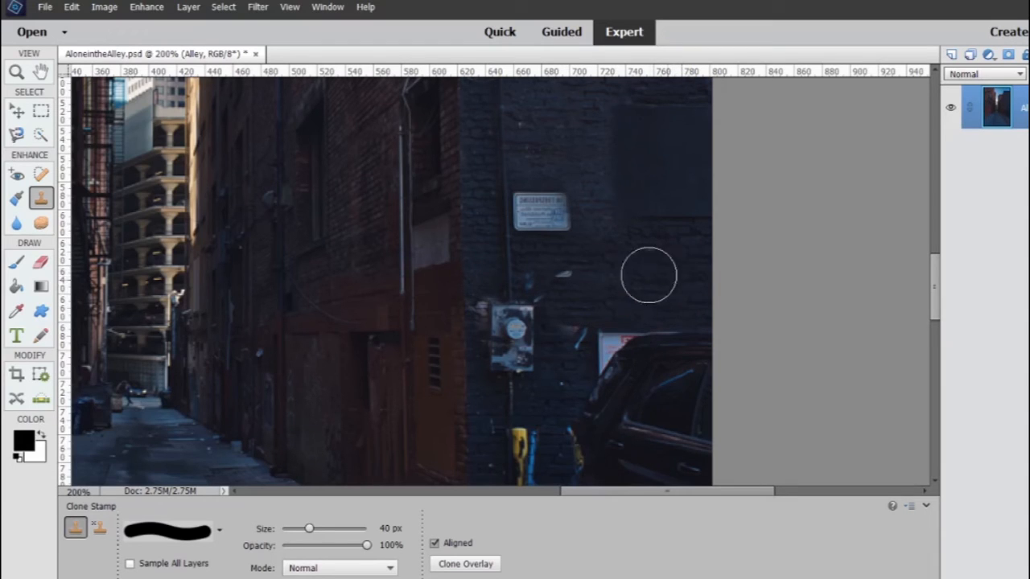
pyautogui.moveTo(598, 271); pyautogui.dragTo(545, 276)
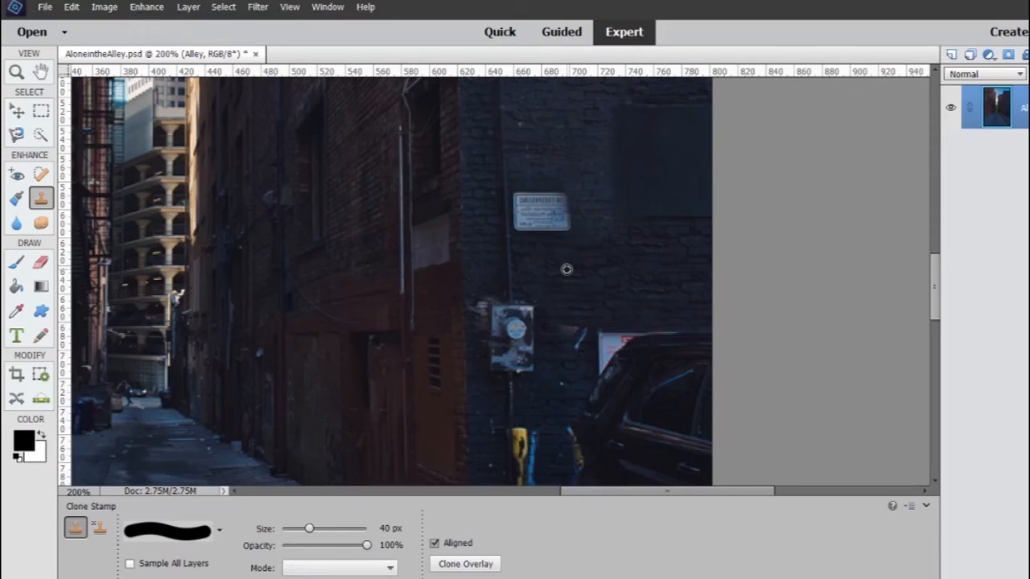
# Try to clone brick downward over the last blue stroke between the electric meter and the white notice, and undo the strokes
pyautogui.keyDown('alt'); pyautogui.click(566, 269); pyautogui.keyUp('alt')
pyautogui.moveTo(568, 303); pyautogui.dragTo(564, 338)
pyautogui.moveTo(565, 346); pyautogui.dragTo(564, 366)
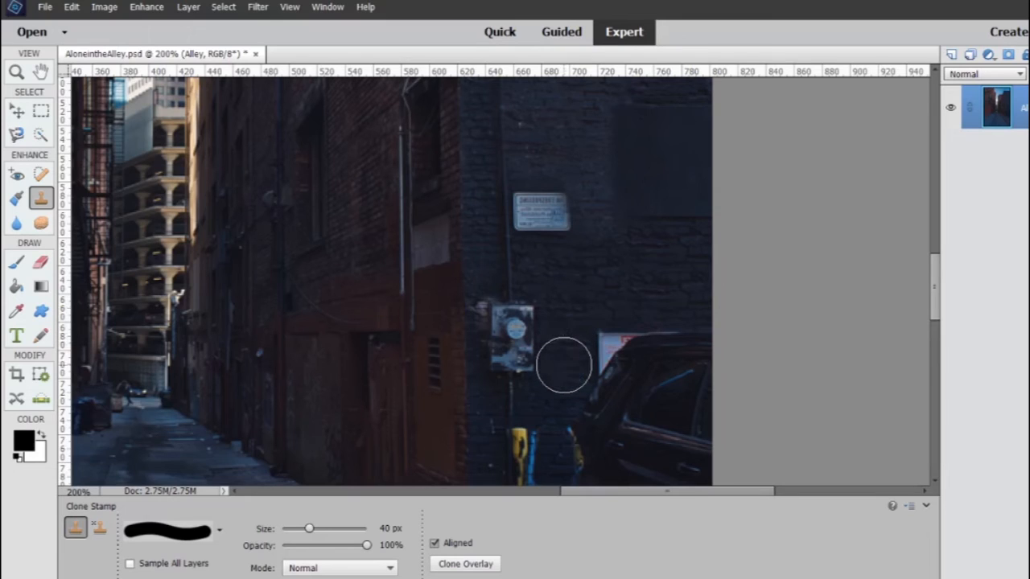
pyautogui.hotkey('ctrl', 'z')
pyautogui.hotkey('ctrl', 'z')
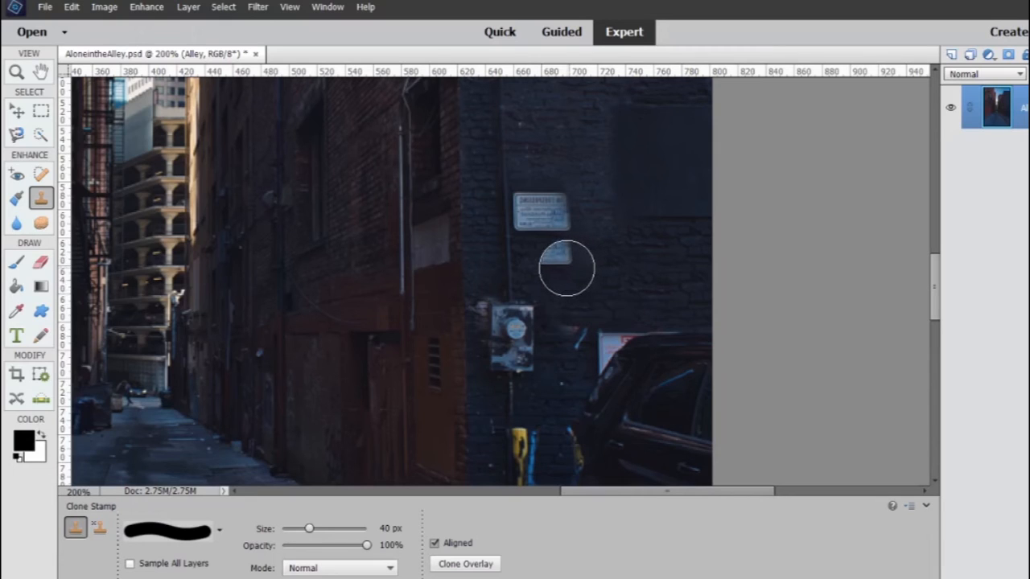
# Resample the brick below the small sign and clone it over the last blue stroke beside the electric meter
pyautogui.keyDown('alt'); pyautogui.click(566, 268); pyautogui.keyUp('alt')
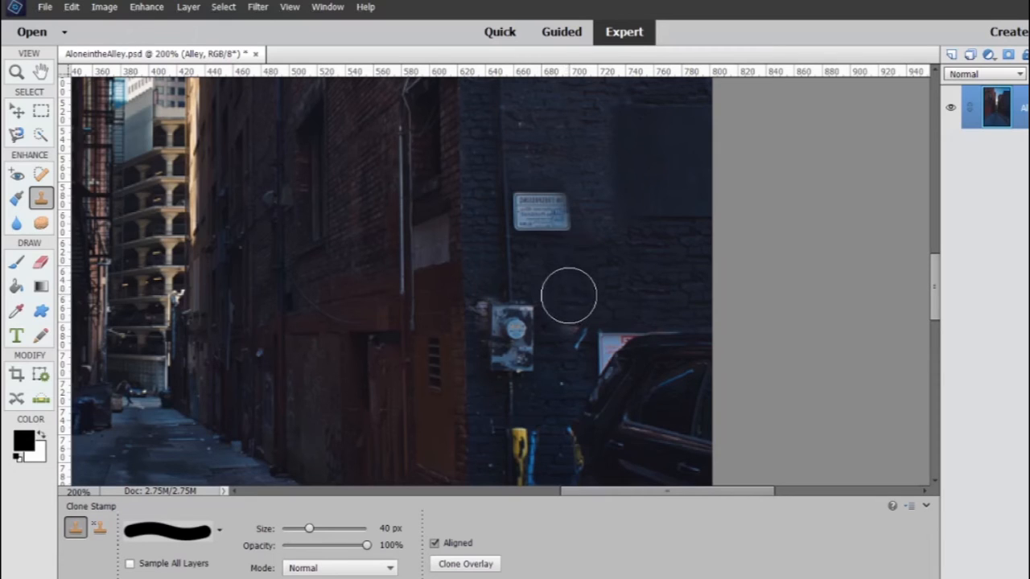
pyautogui.moveTo(566, 305); pyautogui.dragTo(565, 341)
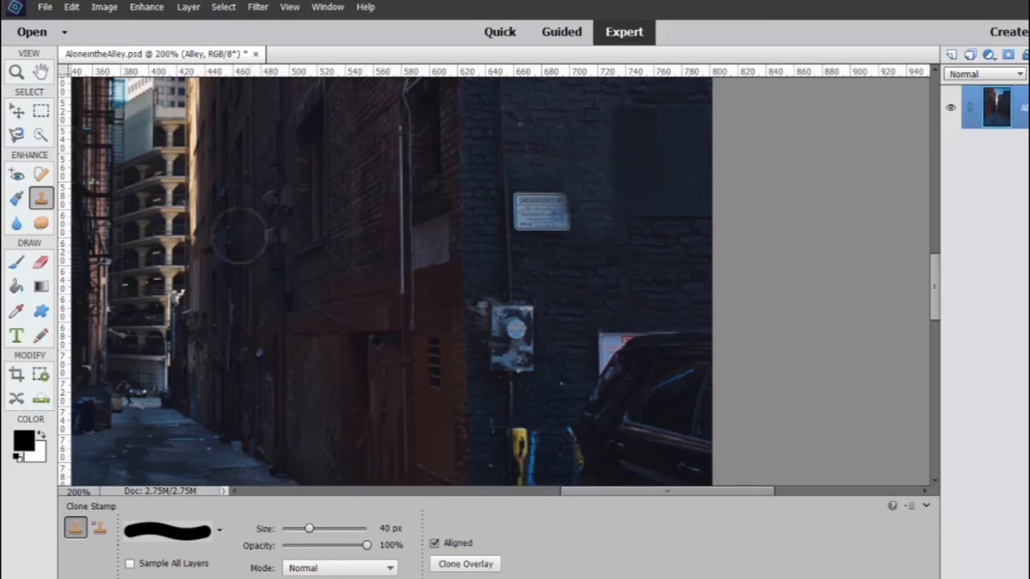
# Examine the retouched dark brick wall for remaining flaws, from the curb and parked car up to the upper brickwork
pyautogui.scroll(-5, 832, 319)
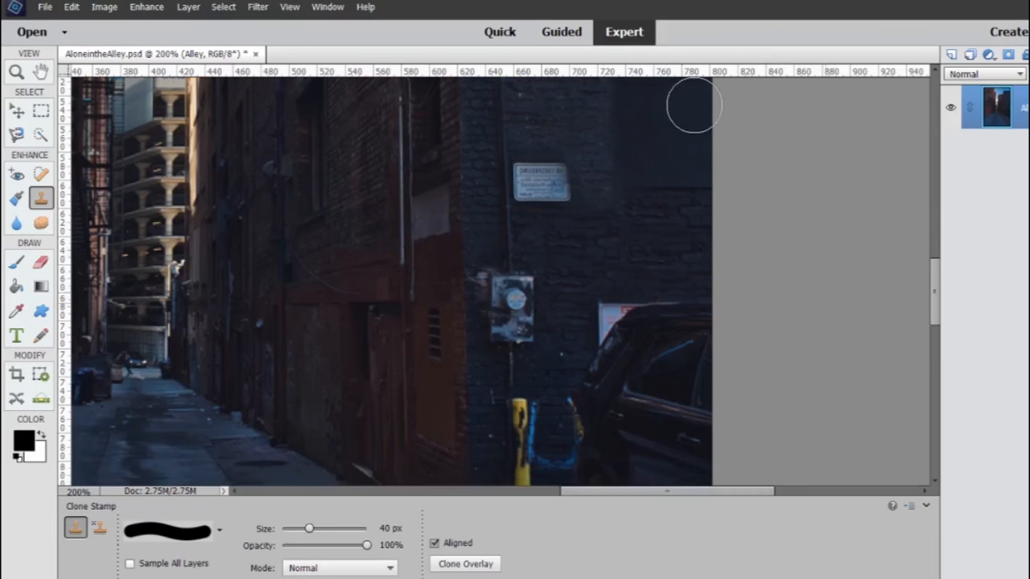
pyautogui.scroll(-7, 785, 232)
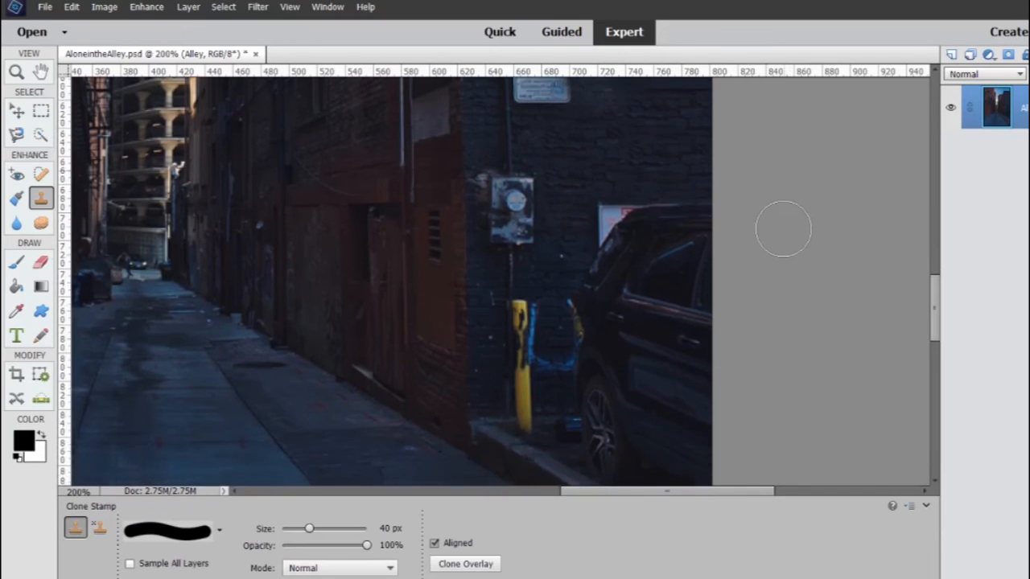
pyautogui.scroll(4, 782, 228)
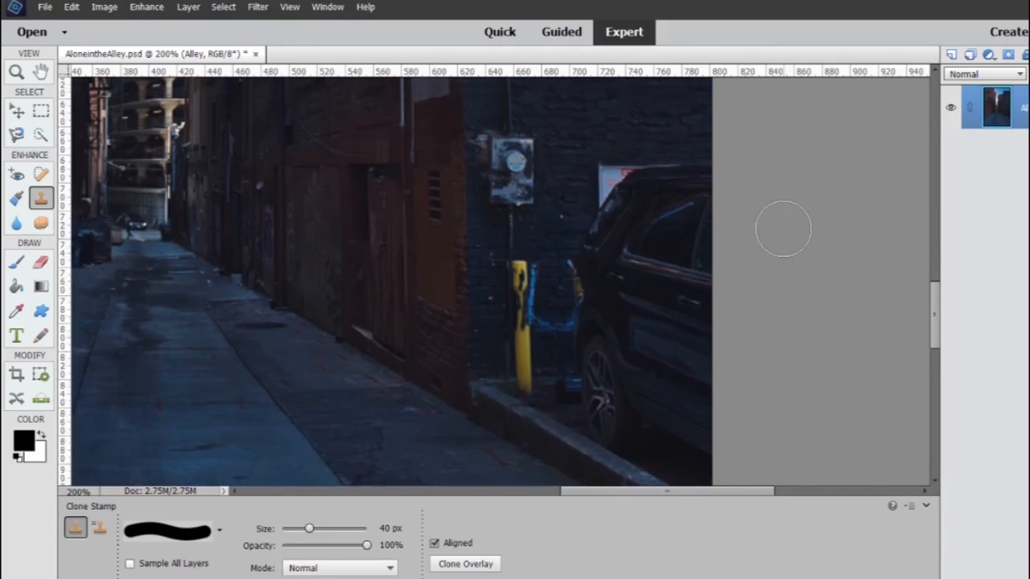
pyautogui.scroll(3, 783, 229)
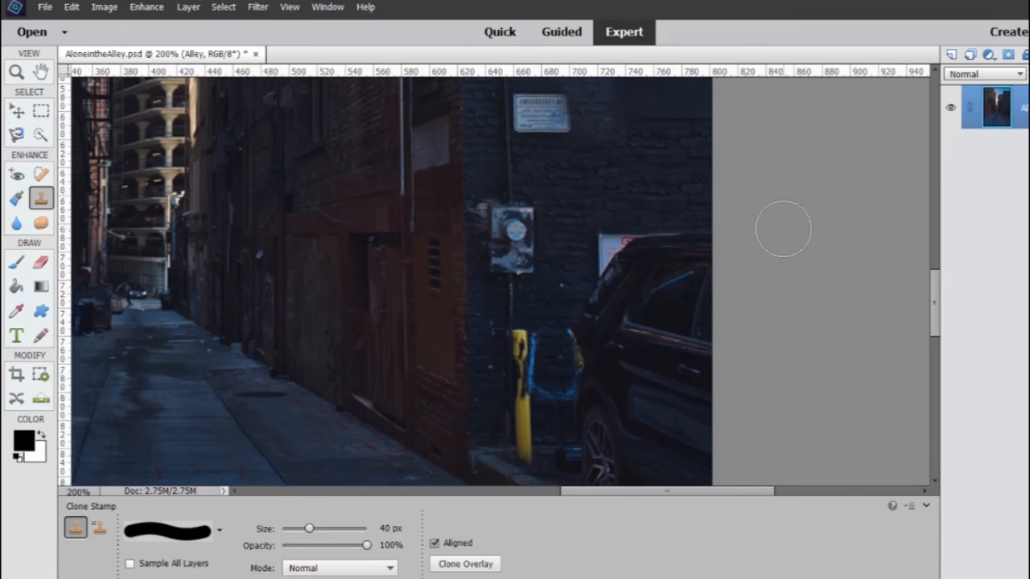
pyautogui.scroll(1, 783, 228)
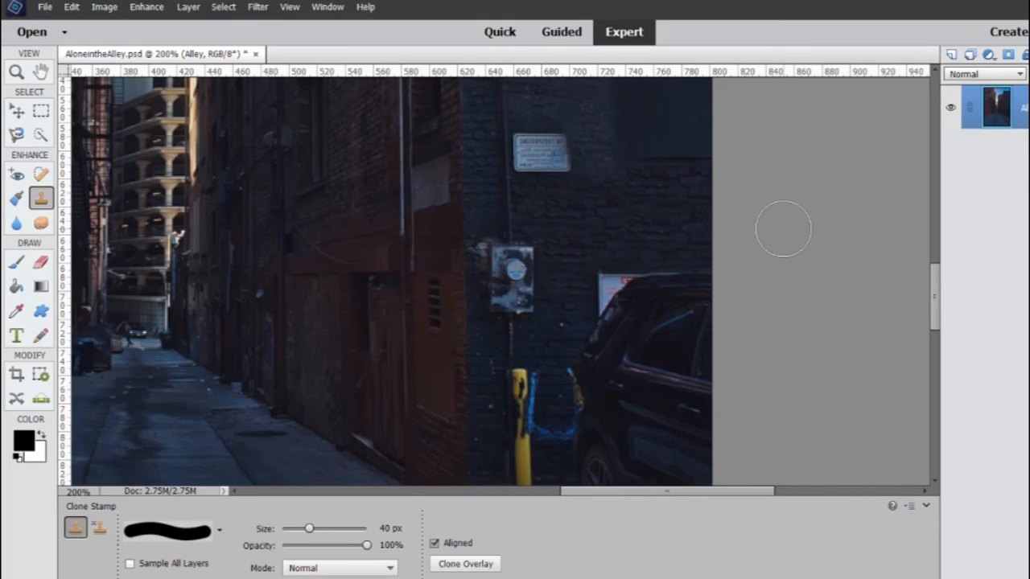
pyautogui.scroll(5, 783, 228)
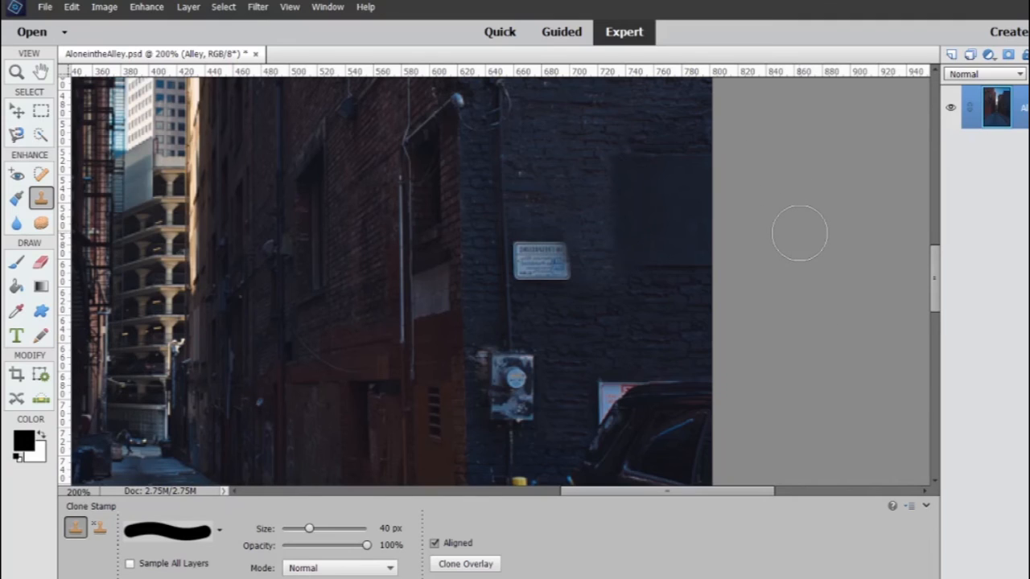
pyautogui.scroll(3, 799, 233)
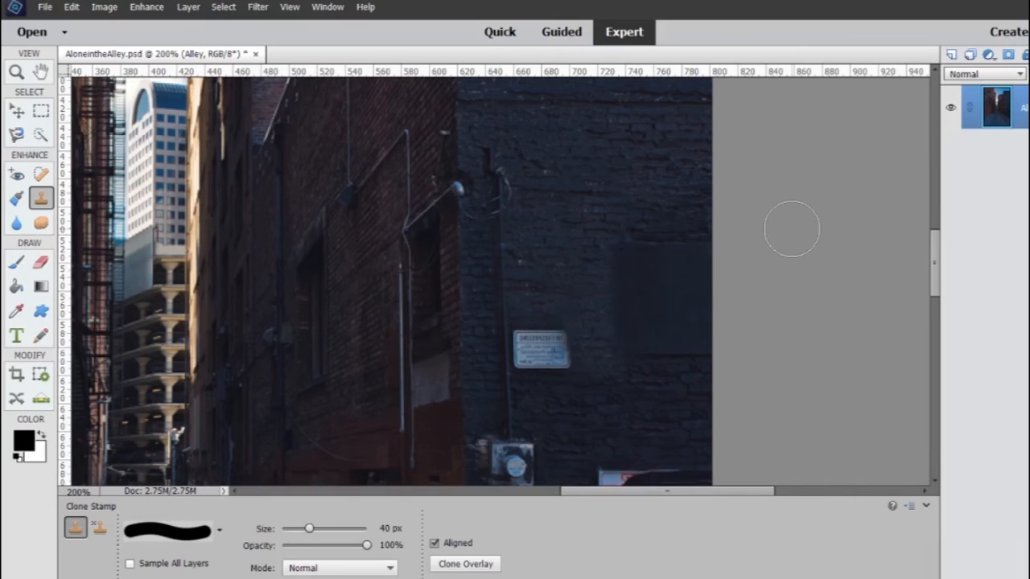
pyautogui.scroll(8, 792, 229)
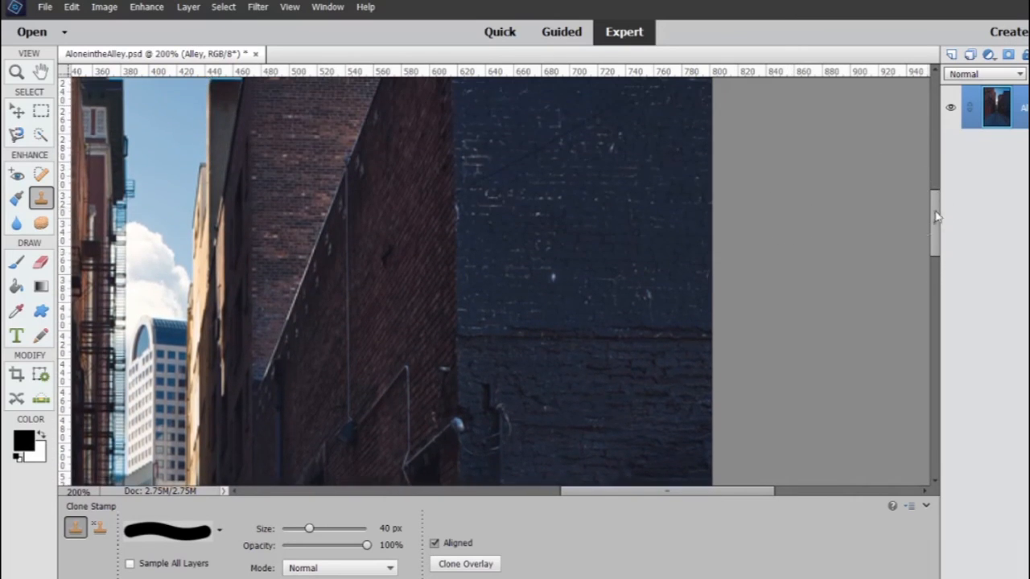
# Set the brush size to 10 px and clone sky over the bird on the roof corner of the distant brick building
pyautogui.moveTo(936, 216); pyautogui.dragTo(924, 187)
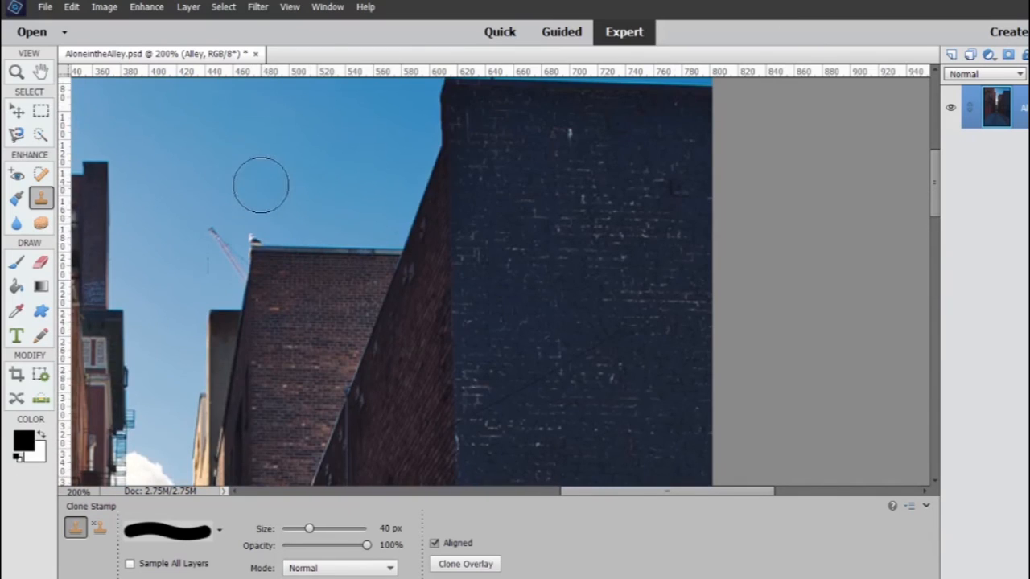
pyautogui.doubleClick(384, 528)
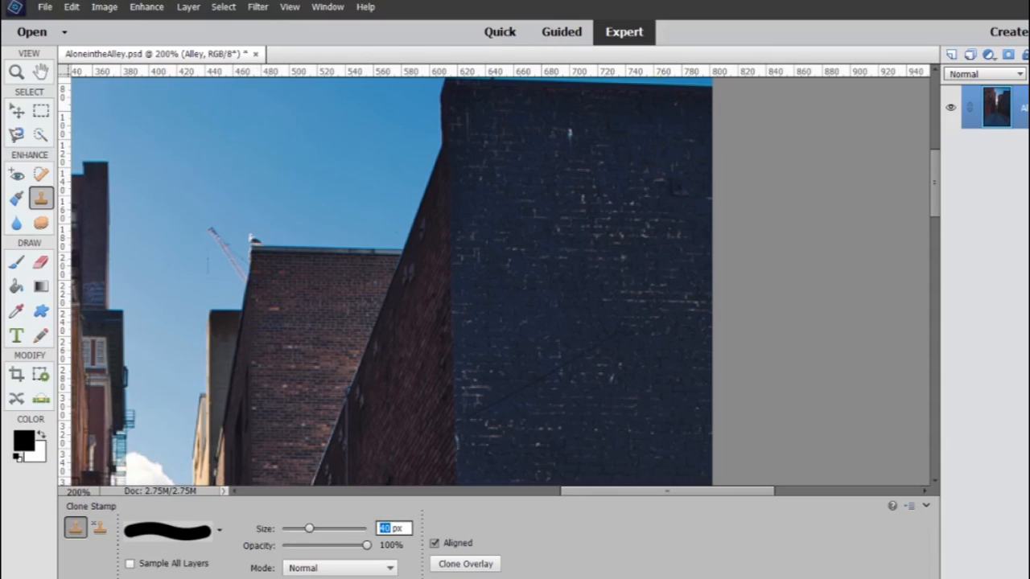
pyautogui.write('10')
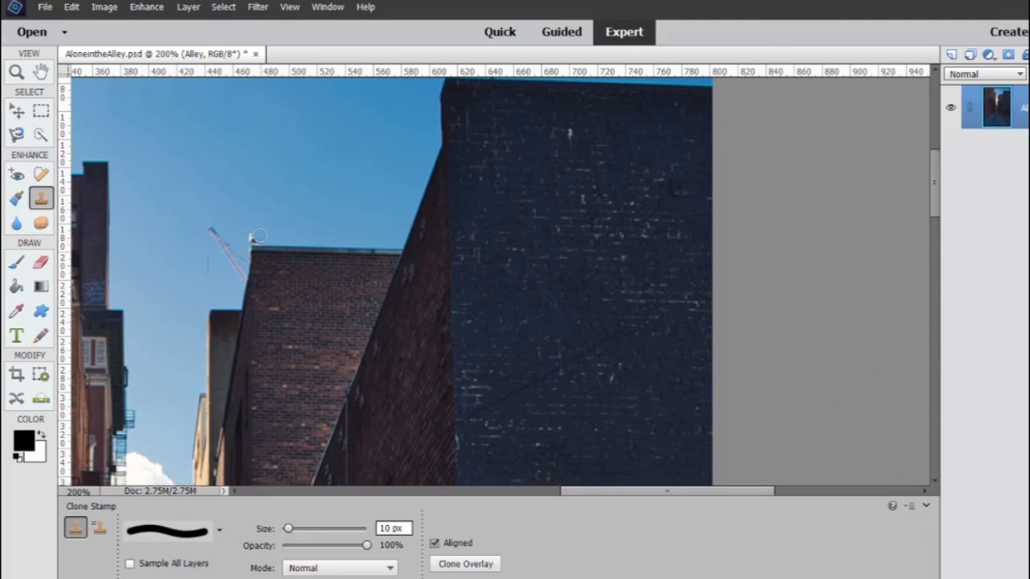
pyautogui.click(16, 72)
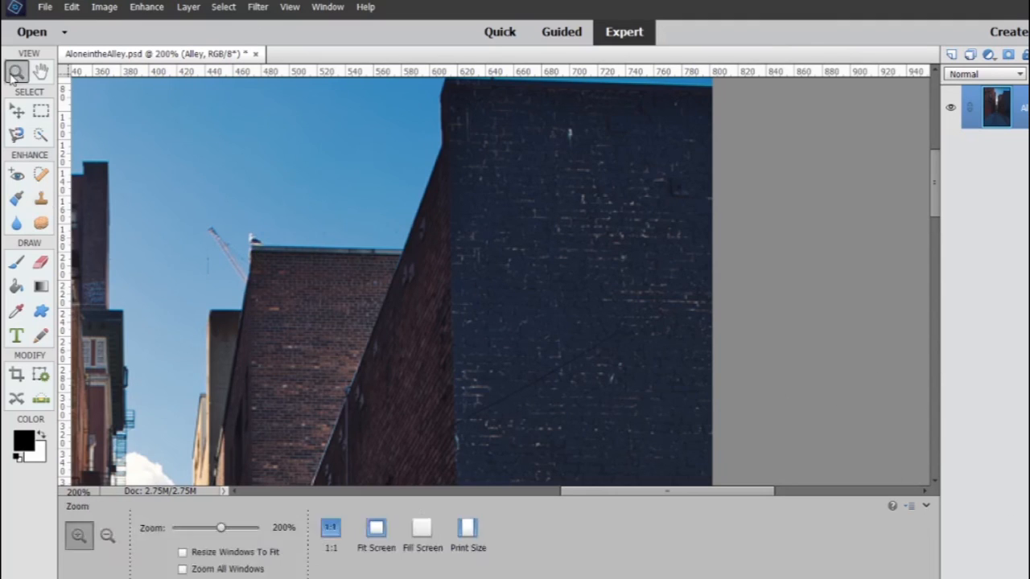
pyautogui.click(252, 239)
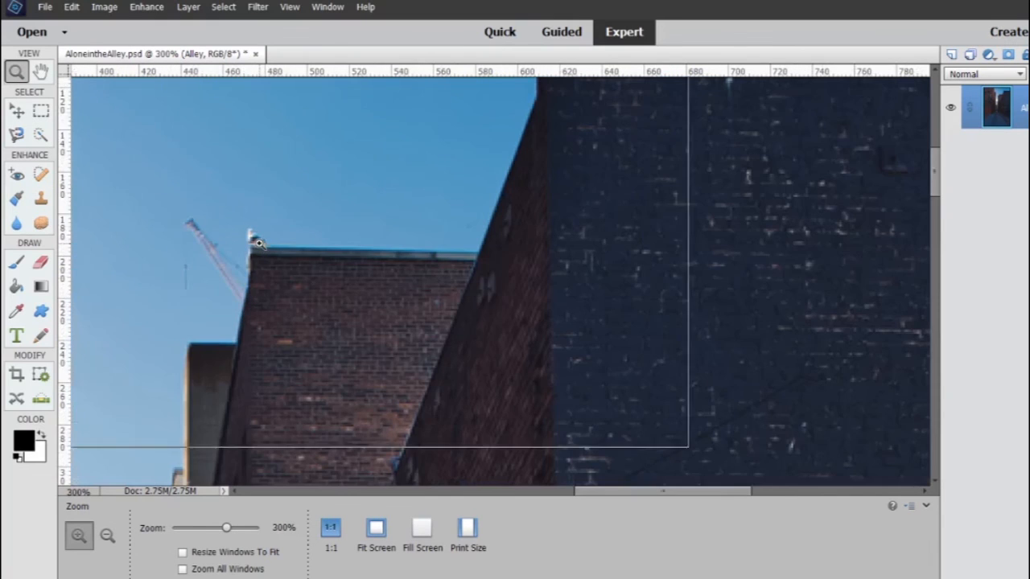
pyautogui.click(249, 232)
pyautogui.click(244, 234)
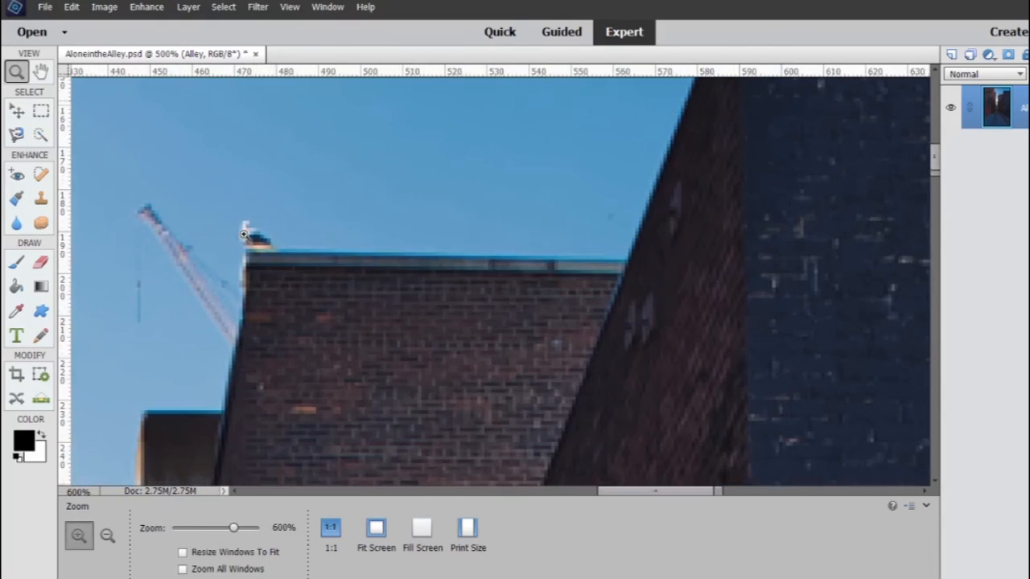
pyautogui.click(243, 234)
pyautogui.click(243, 234)
pyautogui.click(244, 234)
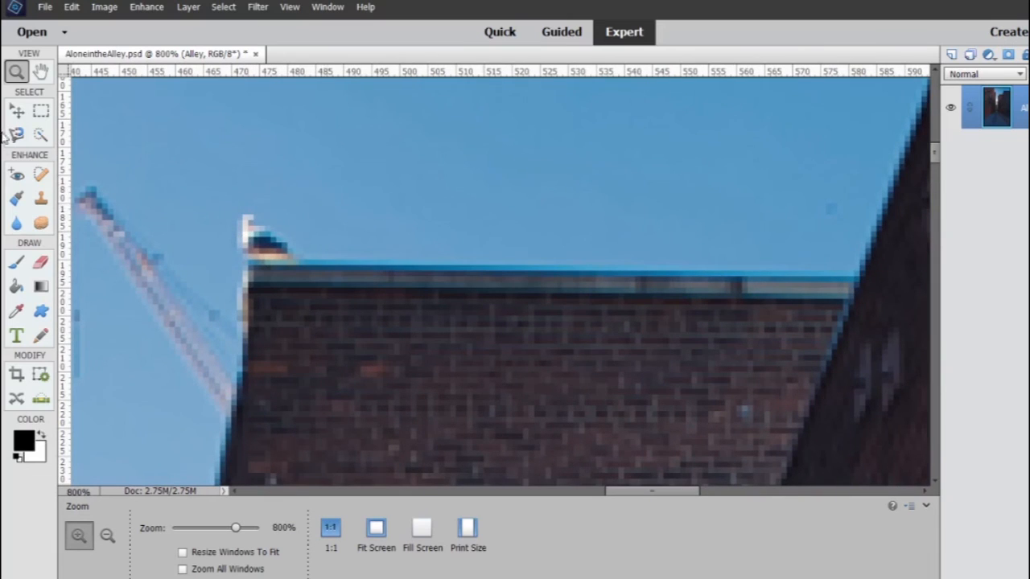
pyautogui.click(41, 197)
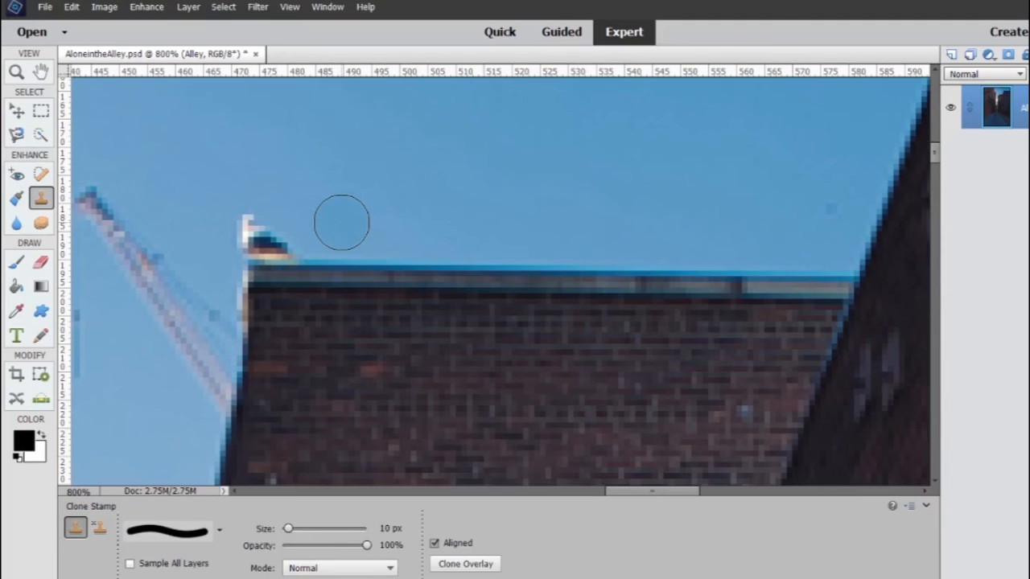
pyautogui.keyDown('alt'); pyautogui.click(341, 222); pyautogui.keyUp('alt')
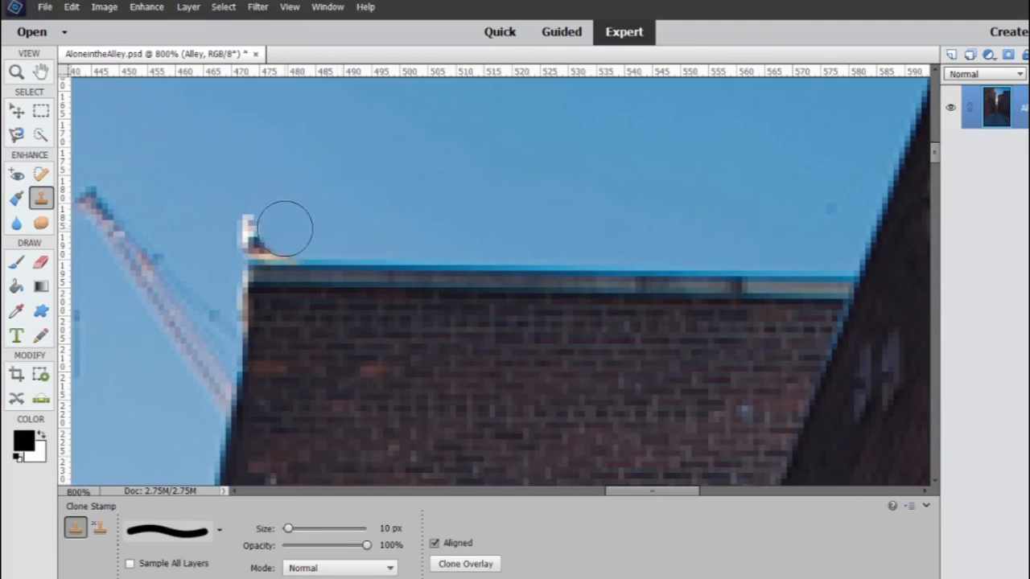
pyautogui.moveTo(285, 228)
pyautogui.mouseDown()
pyautogui.moveTo(255, 231)
pyautogui.moveTo(314, 229)
pyautogui.moveTo(238, 231)
pyautogui.mouseUp()
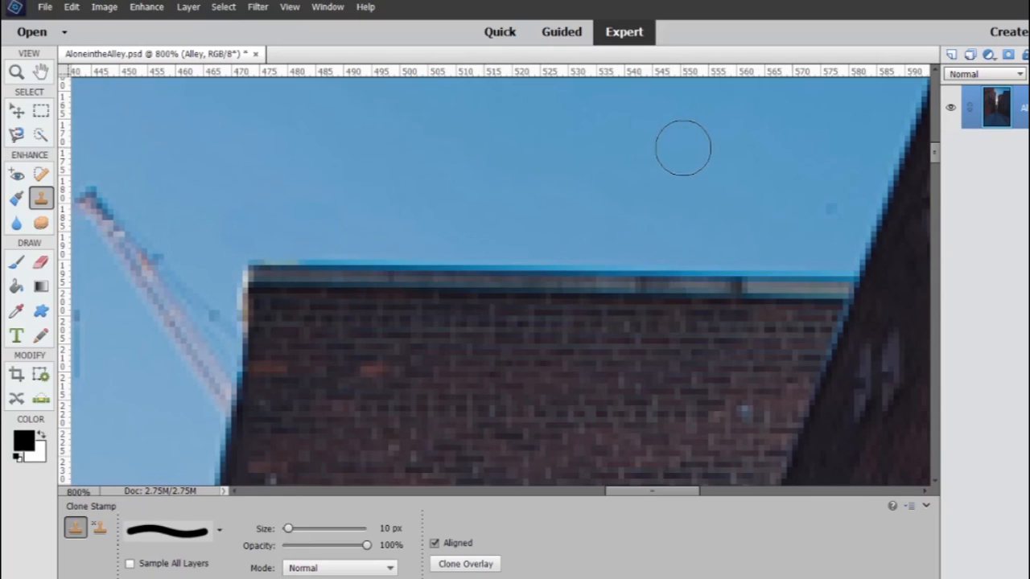
pyautogui.hotkey('ctrl', '0')
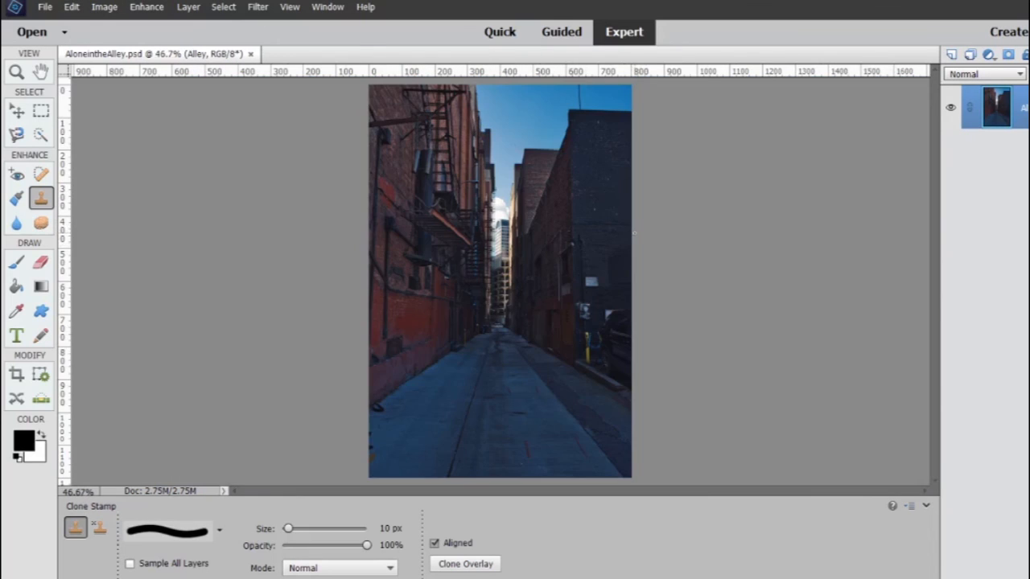